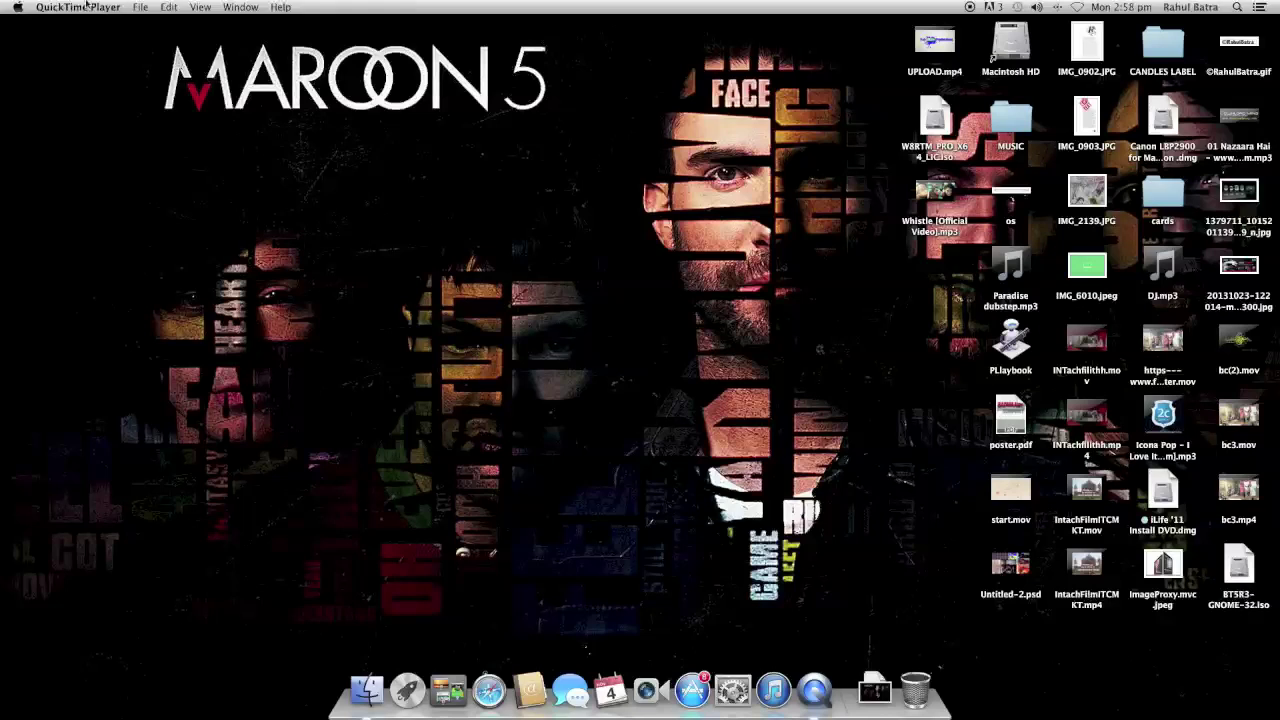
Check the Mac's version and hardware details in About This Mac, then close it
{"action": "left_click", "coordinate": [40, 8]}
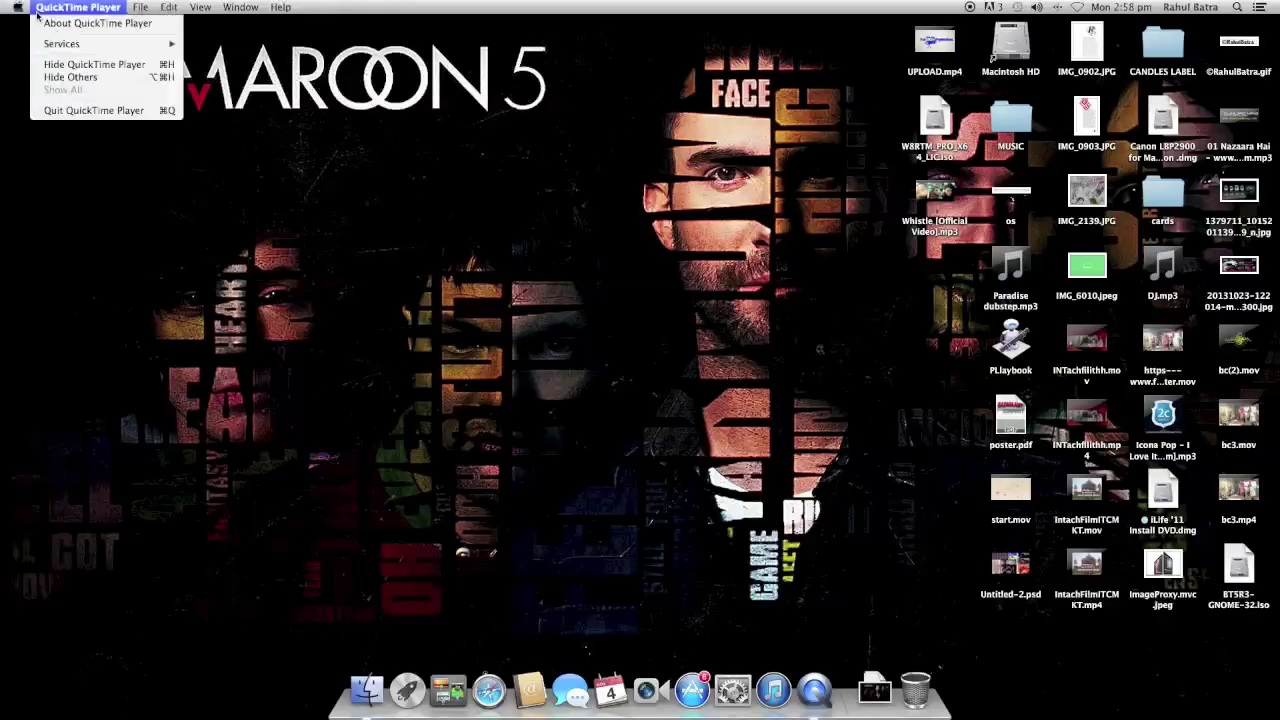
{"action": "left_click", "coordinate": [17, 21]}
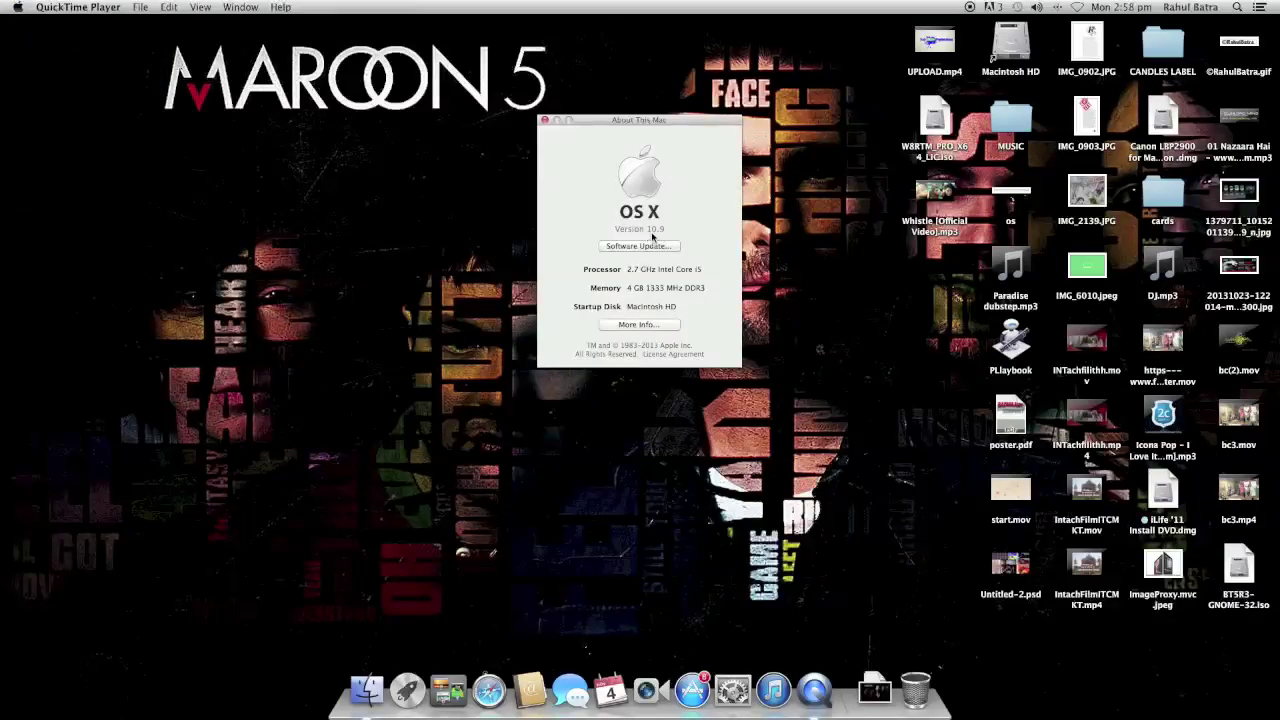
{"action": "left_click", "coordinate": [545, 121]}
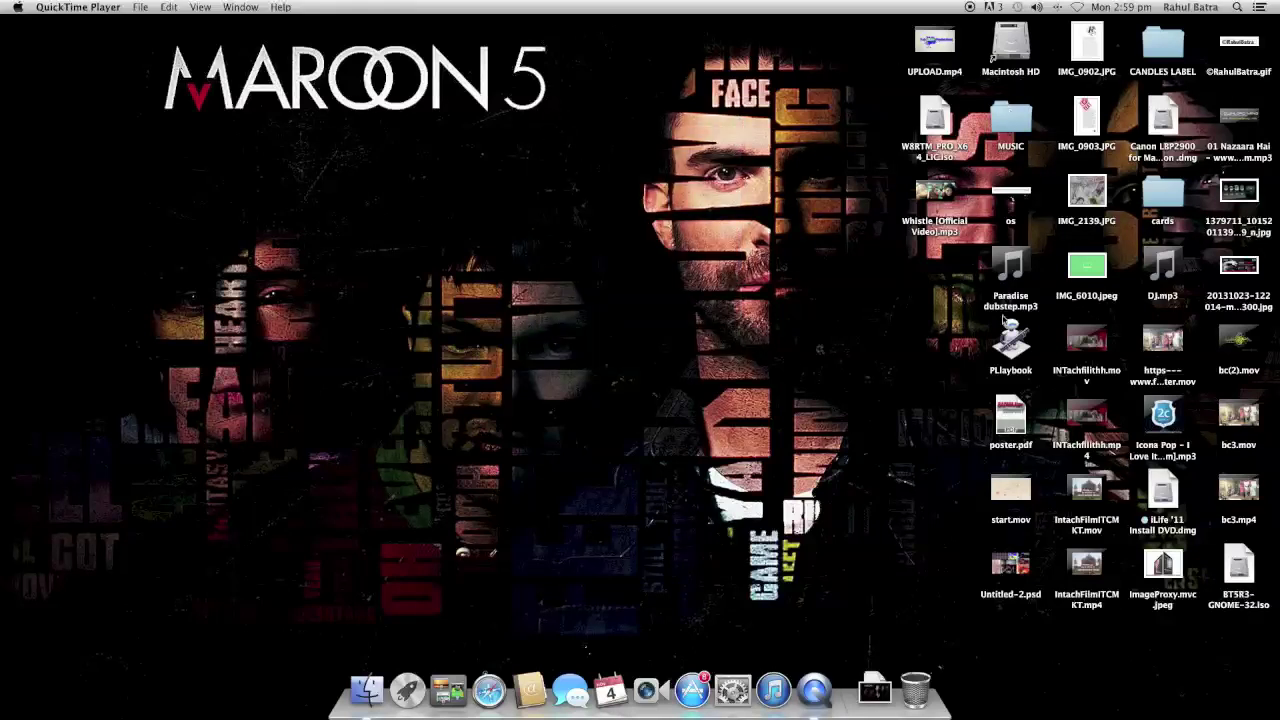
Open a Finder window on Downloads and select Mac_CAPT_V365_uk_EN.dmg
{"action": "left_click", "coordinate": [357, 672]}
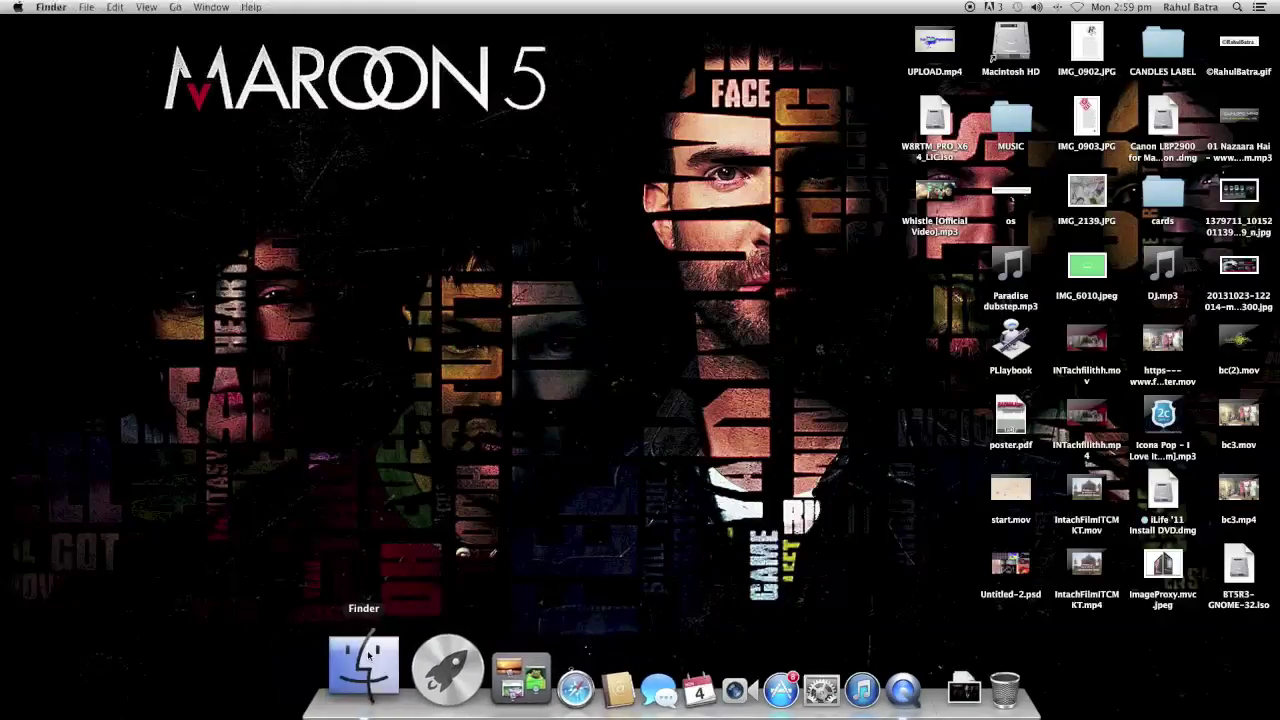
{"action": "scroll", "coordinate": [405, 355], "scroll_direction": "down", "scroll_amount": 1}
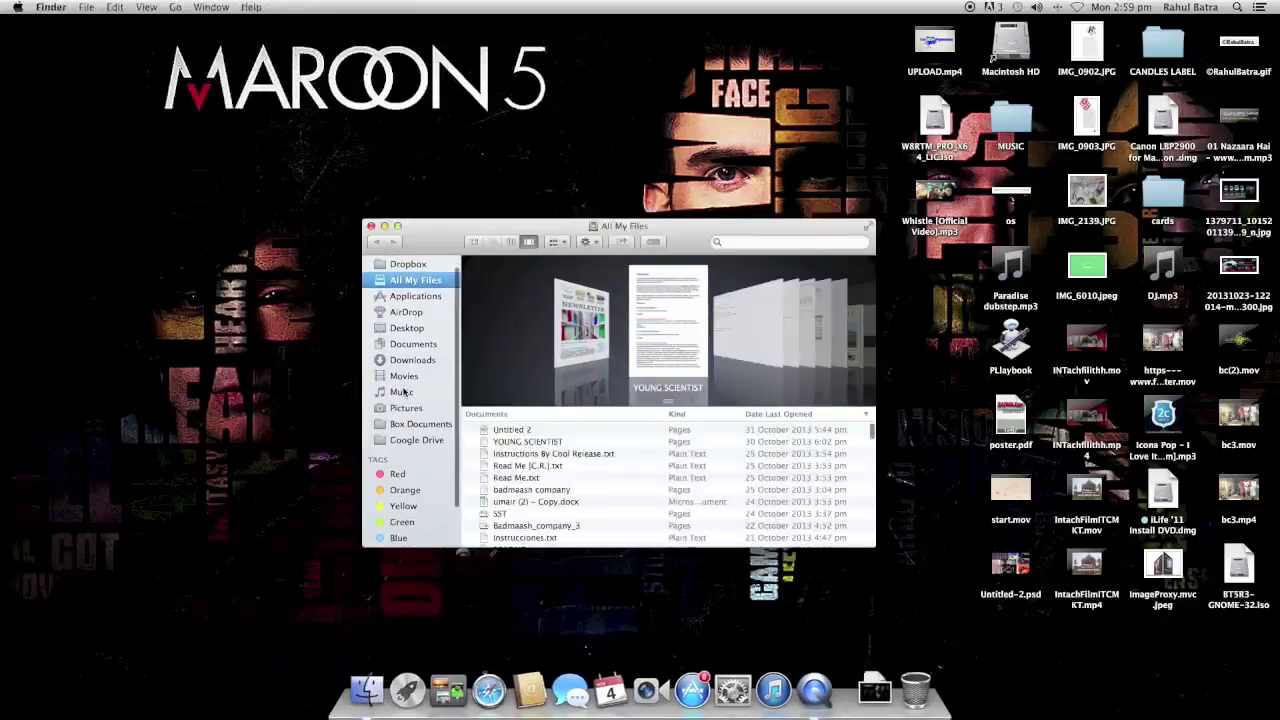
{"action": "scroll", "coordinate": [405, 355], "scroll_direction": "up", "scroll_amount": 1}
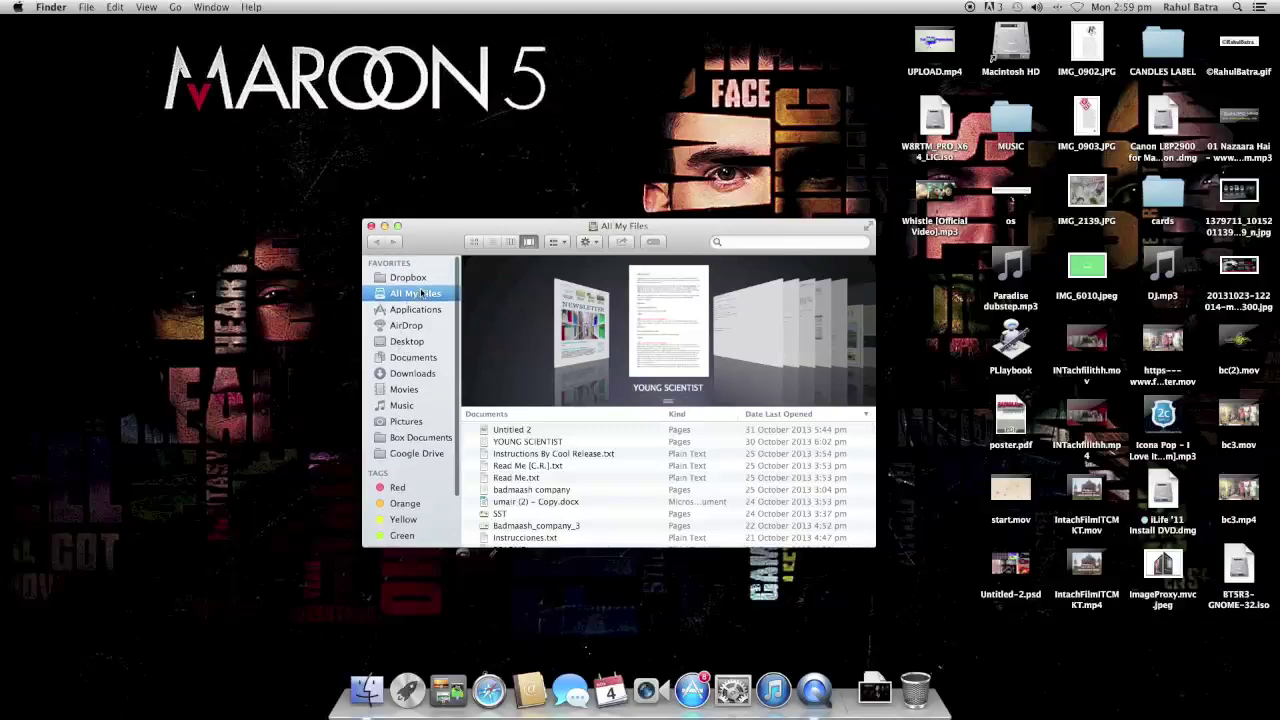
{"action": "left_click", "coordinate": [400, 373]}
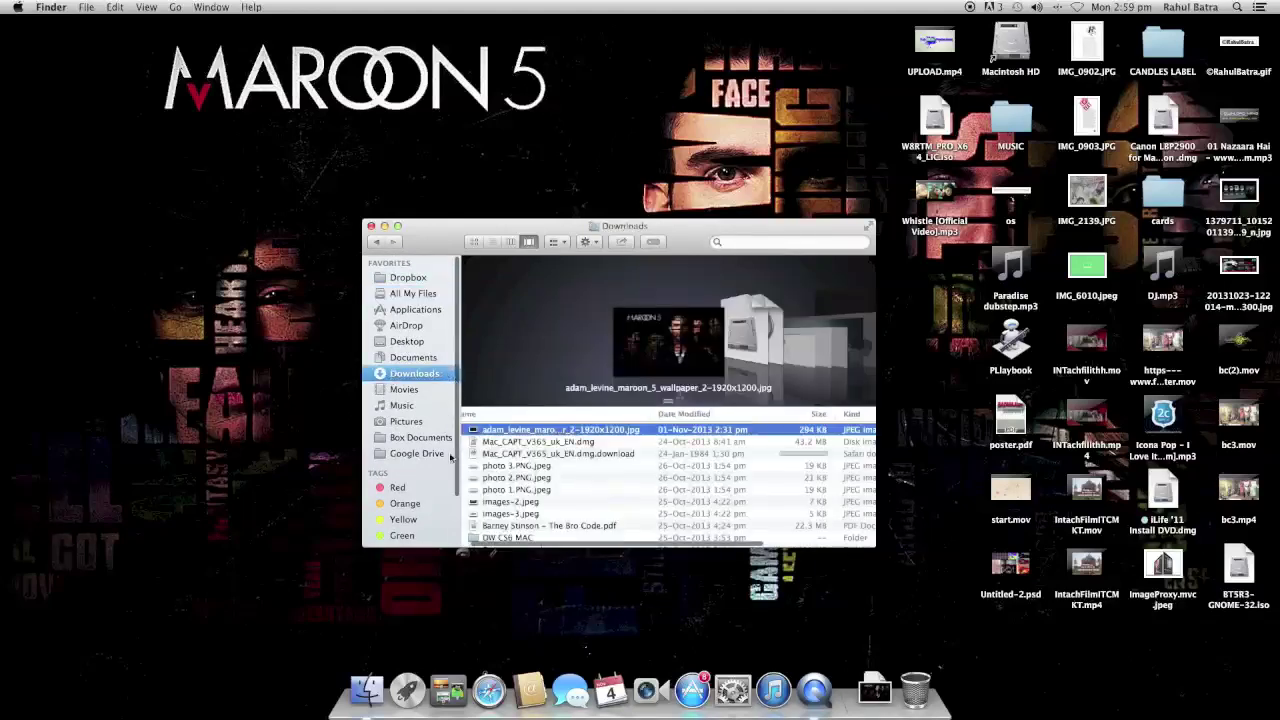
{"action": "scroll", "coordinate": [537, 471], "scroll_direction": "down", "scroll_amount": 15}
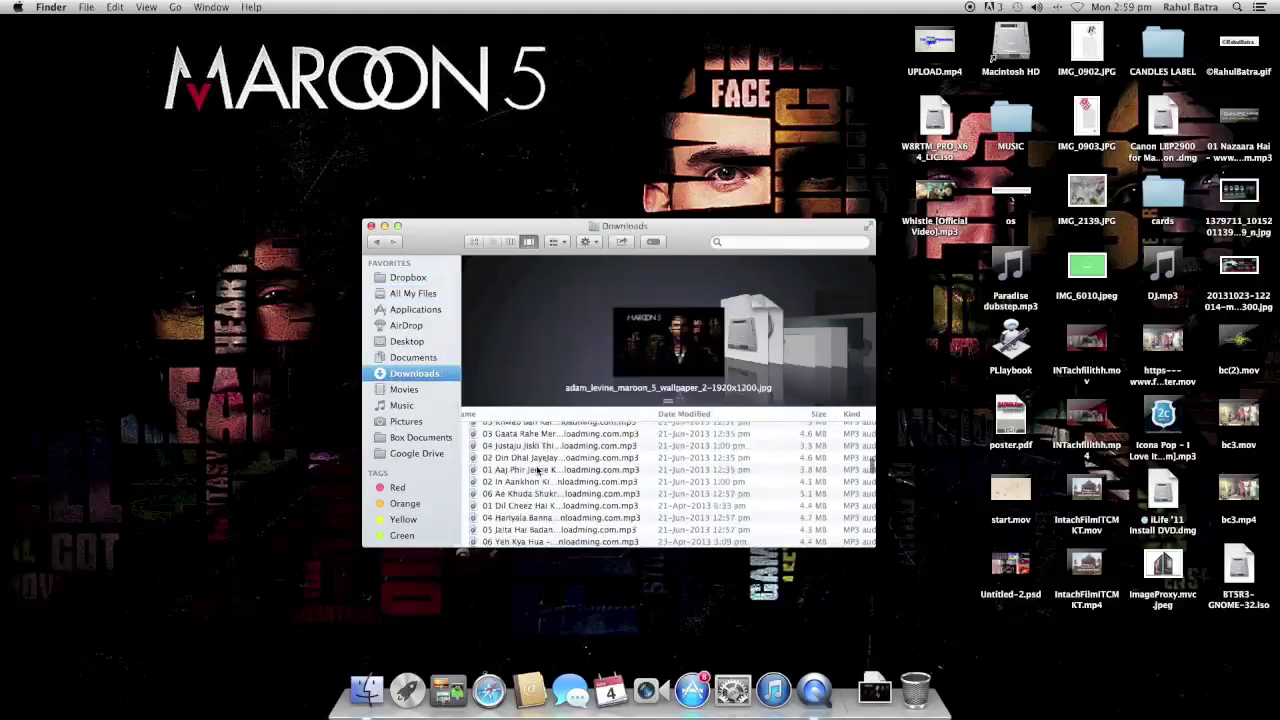
{"action": "scroll", "coordinate": [537, 471], "scroll_direction": "up", "scroll_amount": 15}
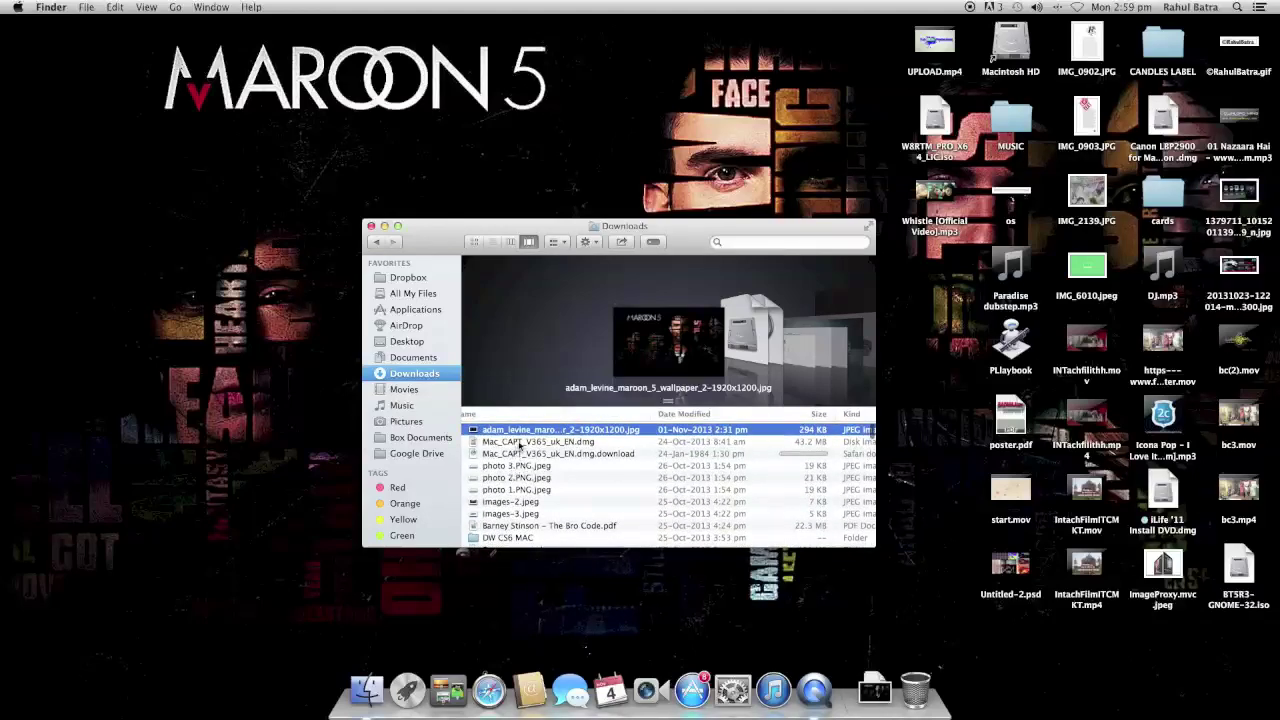
{"action": "left_click", "coordinate": [518, 442]}
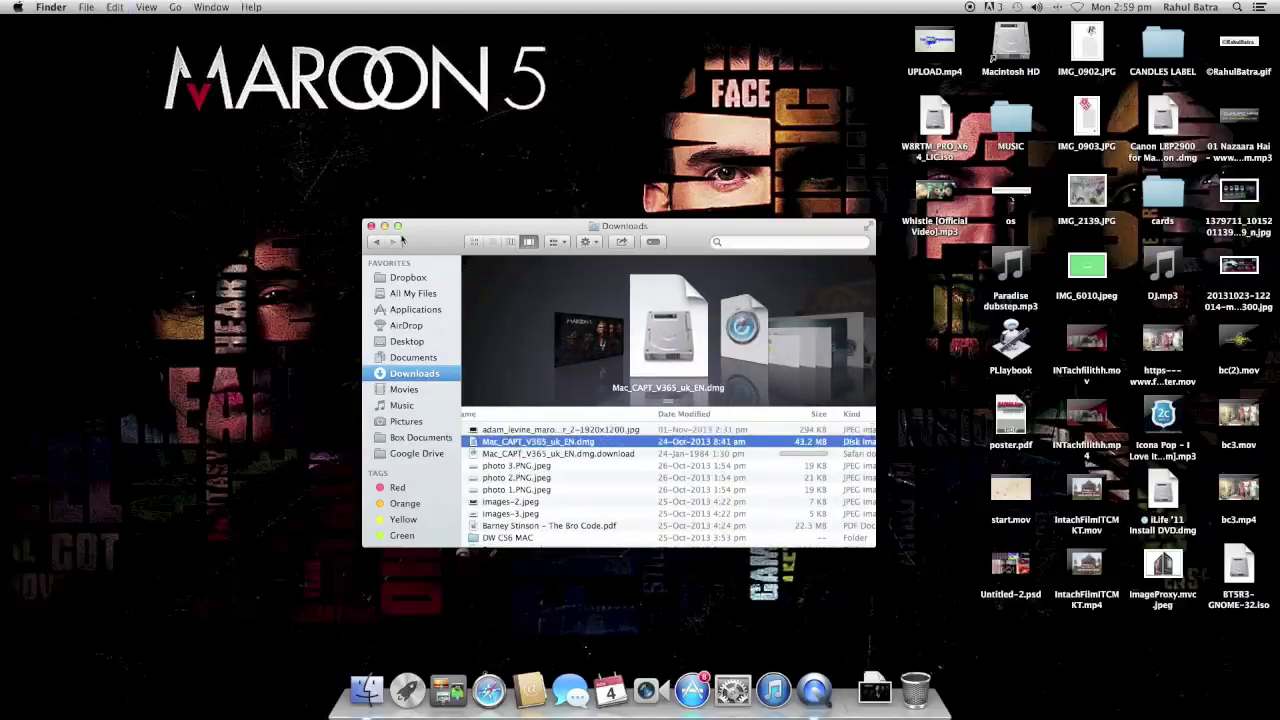
Create a new untitled folder on the desktop from its right-click menu
{"action": "right_click", "coordinate": [677, 136]}
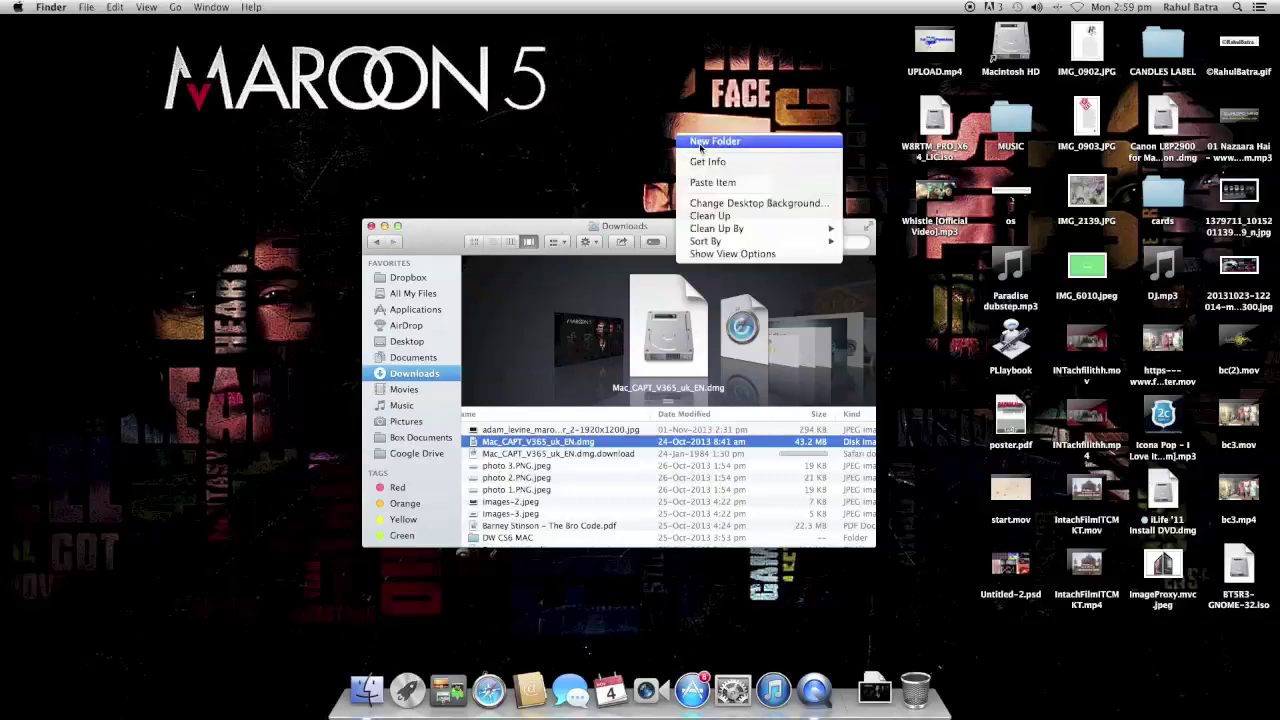
{"action": "left_click", "coordinate": [700, 142]}
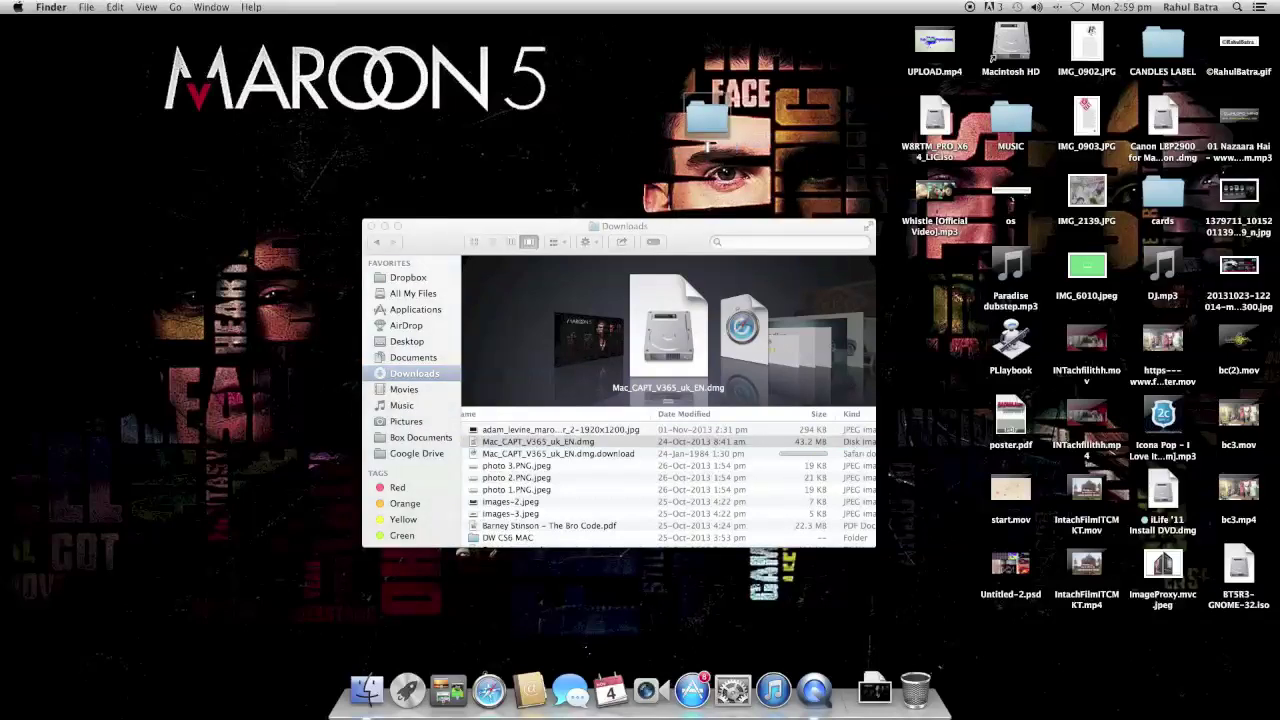
{"action": "key", "text": "super+n"}
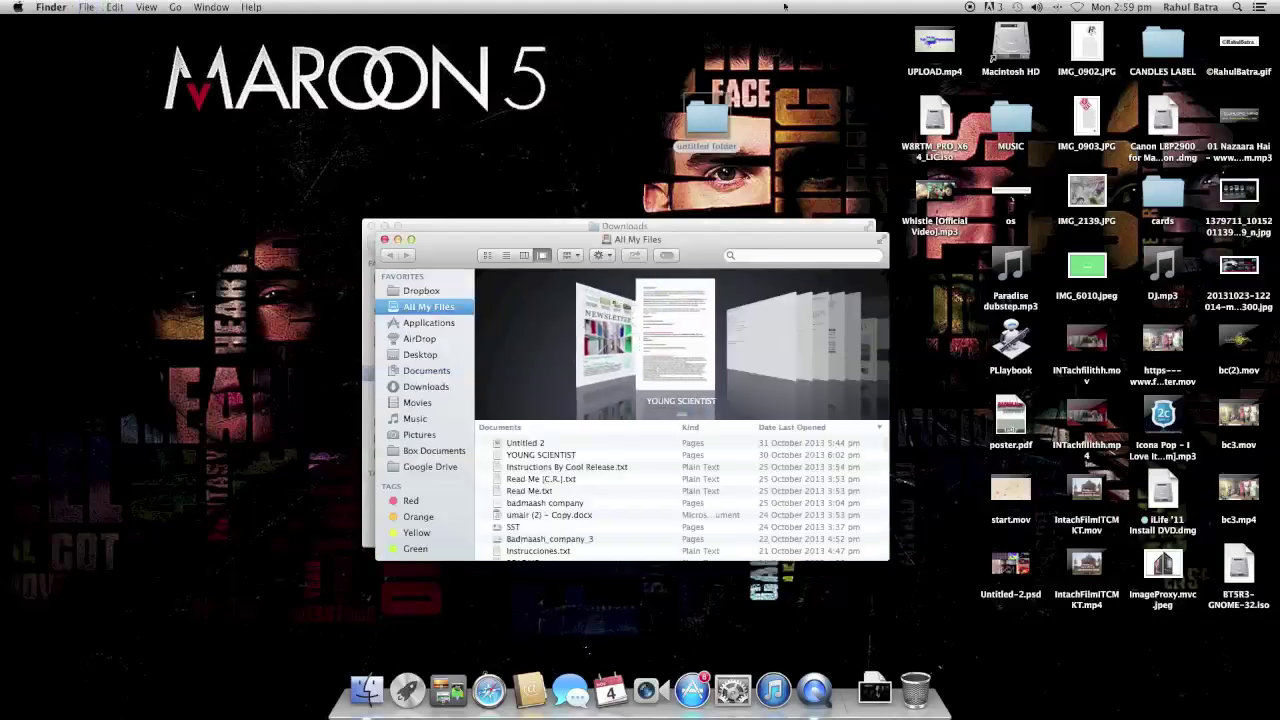
{"action": "double_click", "coordinate": [702, 112]}
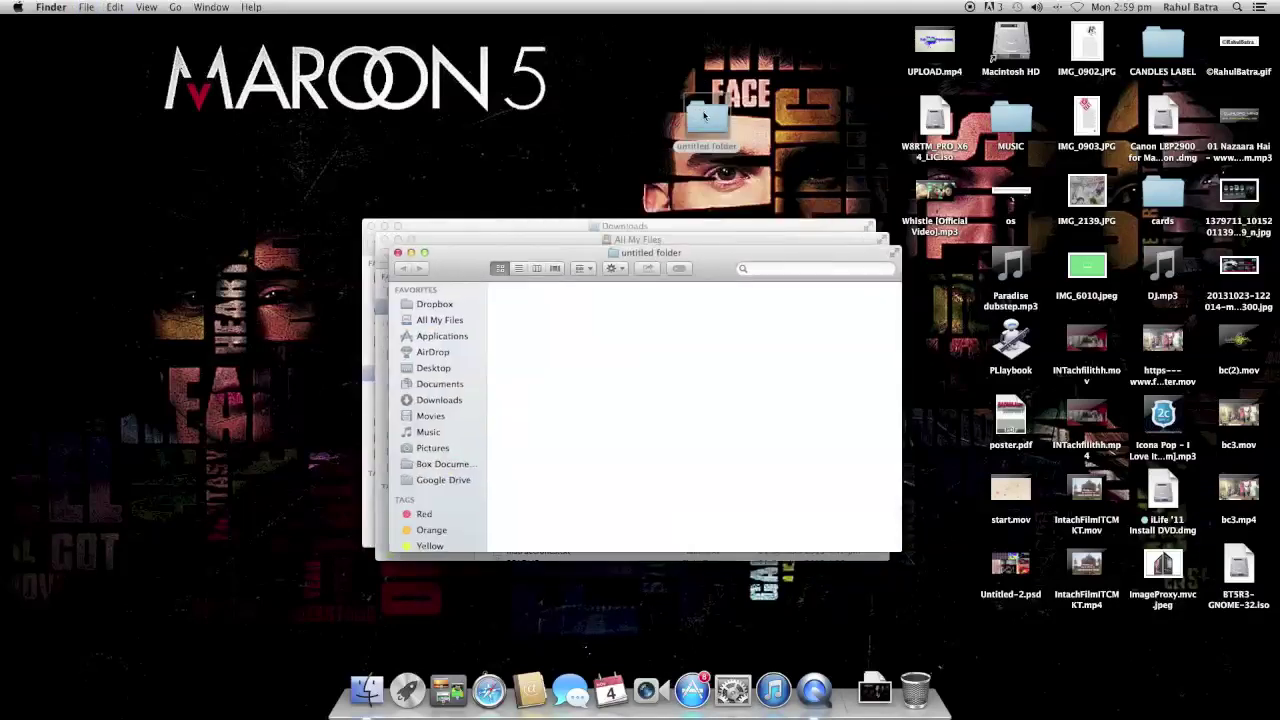
{"action": "left_click", "coordinate": [704, 117]}
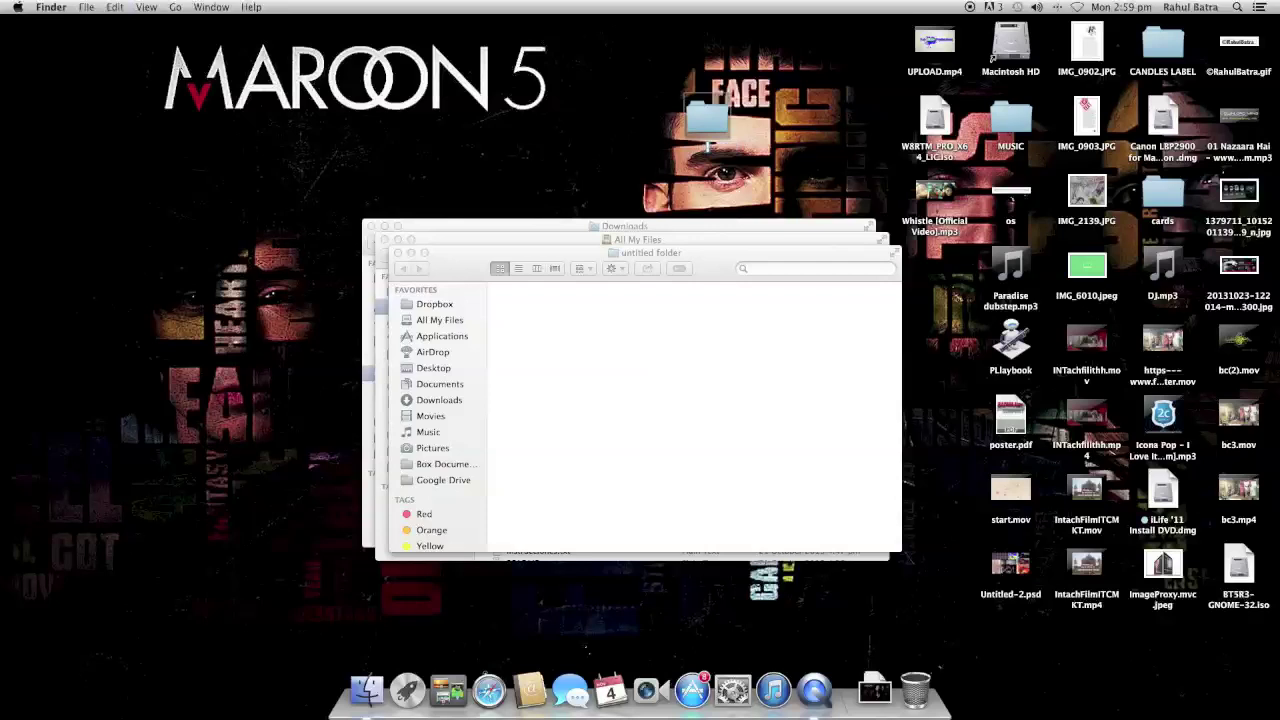
{"action": "left_click", "coordinate": [706, 133]}
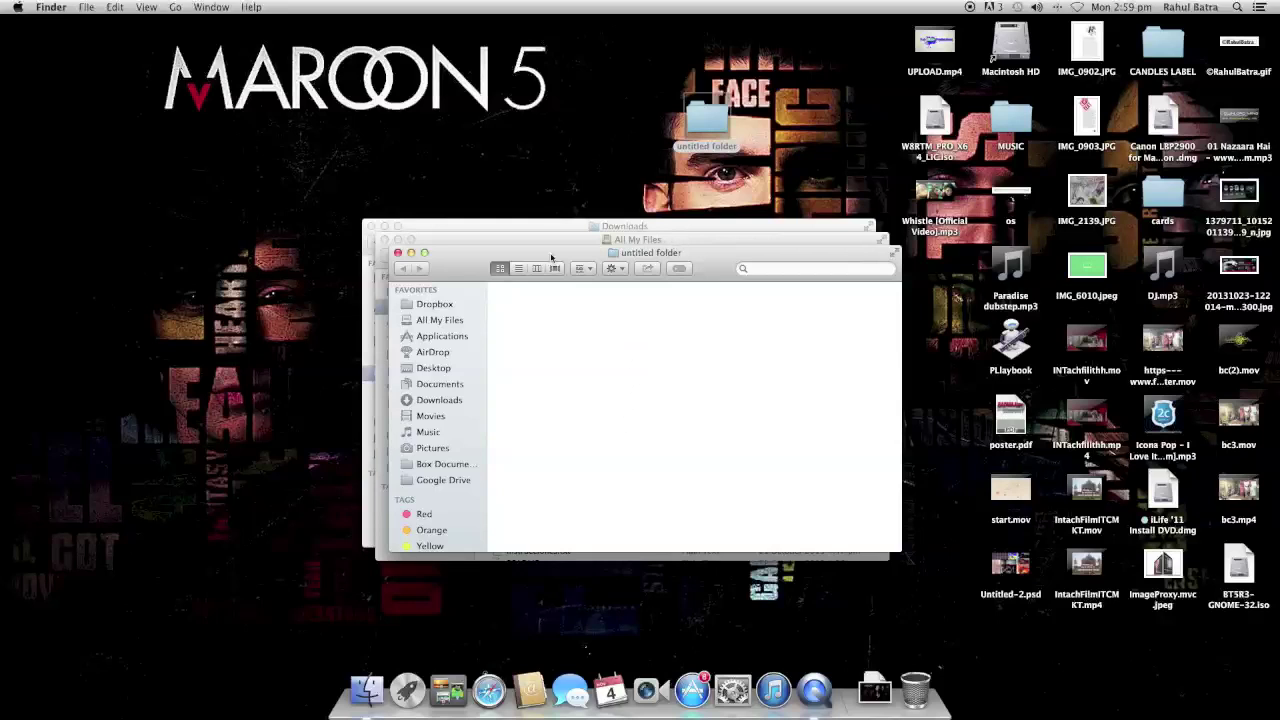
Close the stacked Finder windows and start renaming the untitled folder
{"action": "left_click", "coordinate": [396, 252]}
{"action": "left_click", "coordinate": [371, 227]}
{"action": "left_click", "coordinate": [371, 227]}
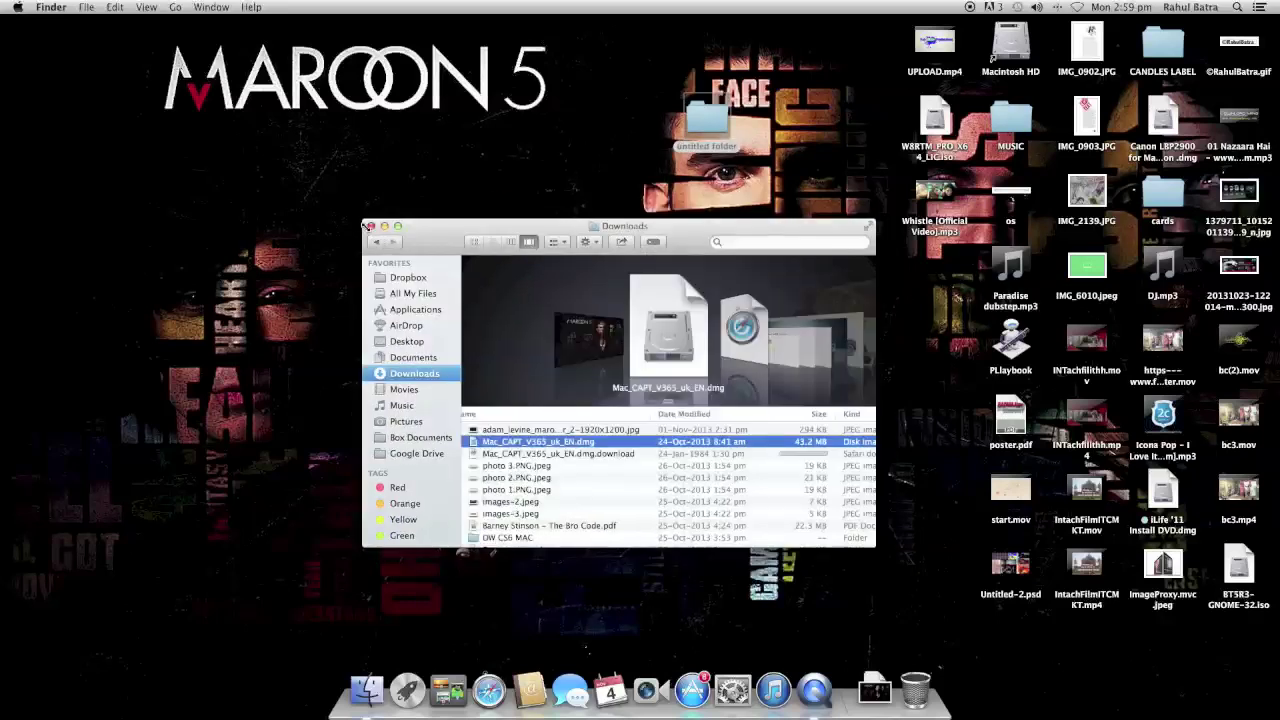
{"action": "left_click", "coordinate": [369, 226]}
{"action": "key", "text": "Return"}
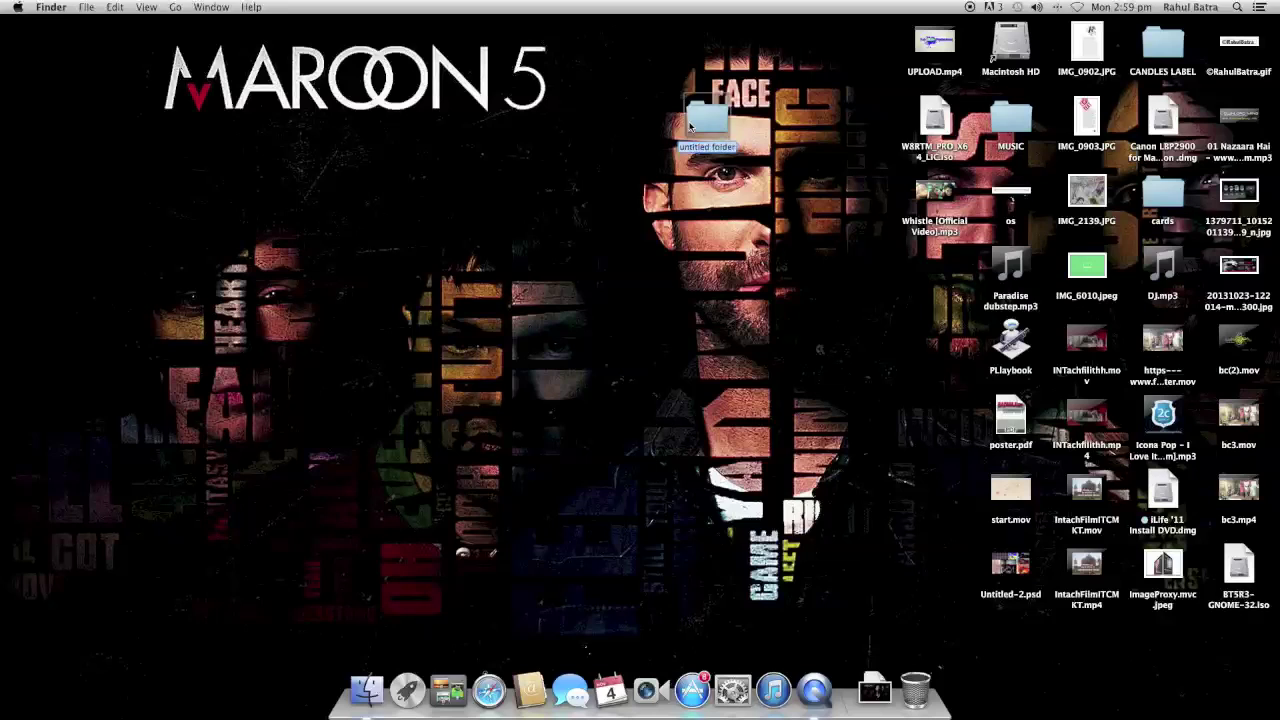
Name the untitled desktop folder 'Cannon_LBP_2900_B_Drivers'
{"action": "key", "text": "BackSpace"}
{"action": "type", "text": "Cannon"}
{"action": "type", "text": "_LB"}
{"action": "type", "text": "P"}
{"action": "type", "text": " @"}
{"action": "type", "text": "900"}
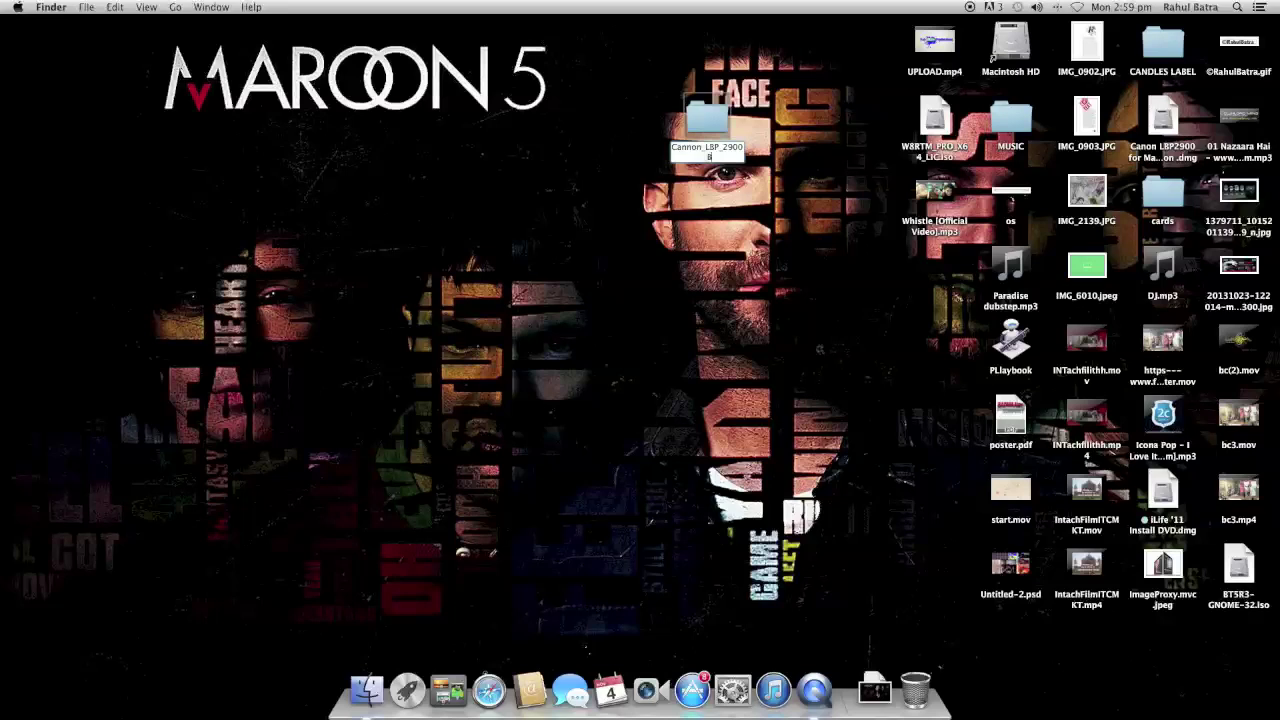
{"action": "type", "text": "B_Drivers"}
{"action": "key", "text": "Return"}
{"action": "left_click", "coordinate": [703, 119]}
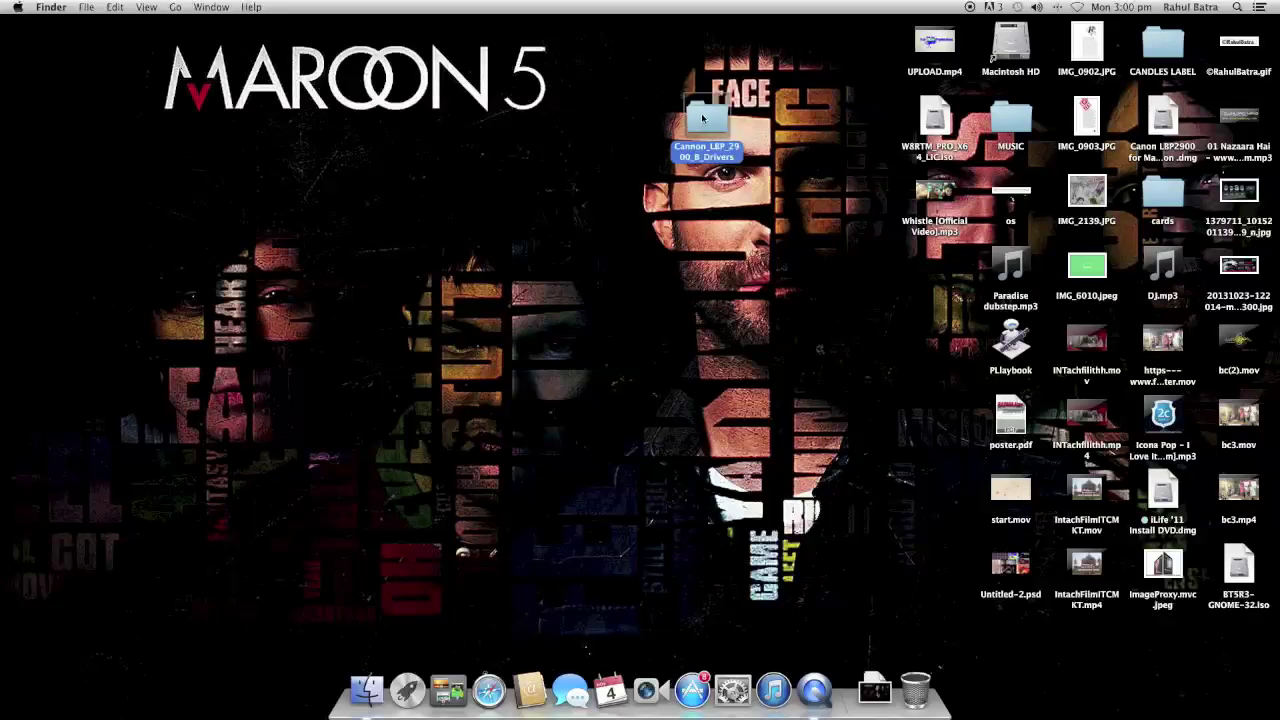
Move the Canon LBP2900 dmg and Mac_CAPT_V365_uk_EN.dmg into Cannon_LBP_2900_B_Drivers
{"action": "double_click", "coordinate": [696, 123]}
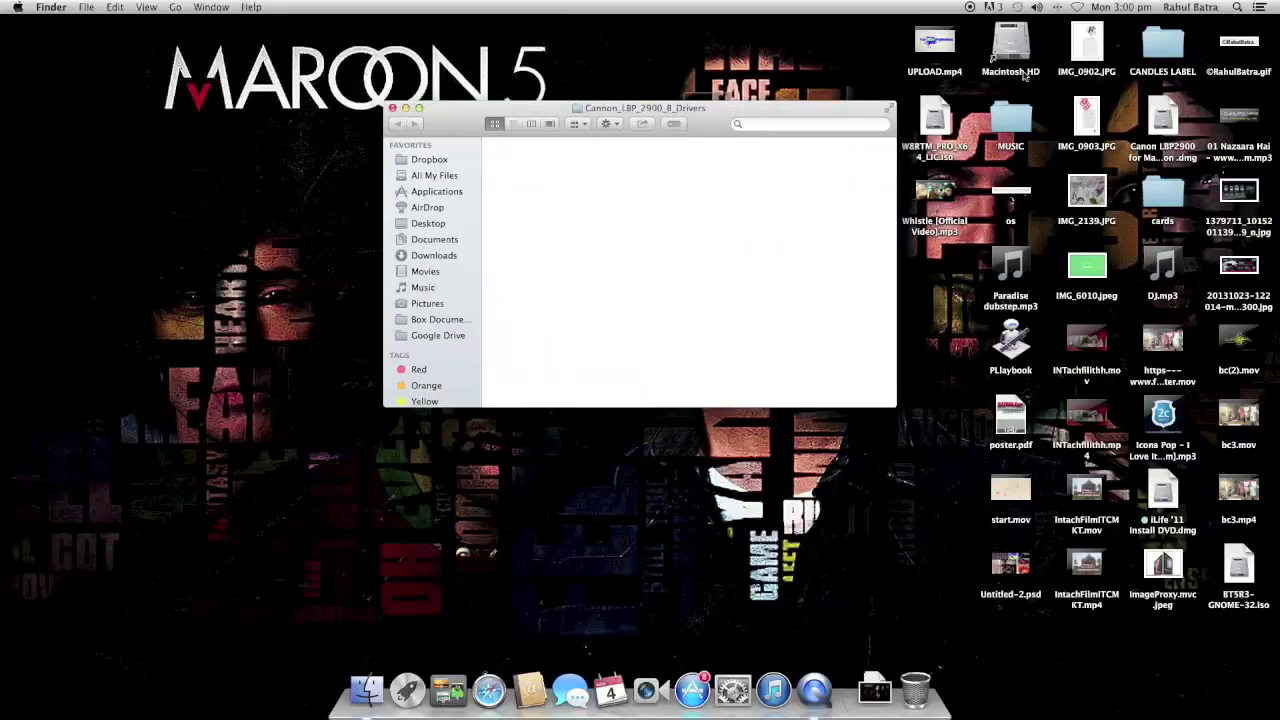
{"action": "left_click_drag", "start_coordinate": [1162, 120], "coordinate": [741, 229]}
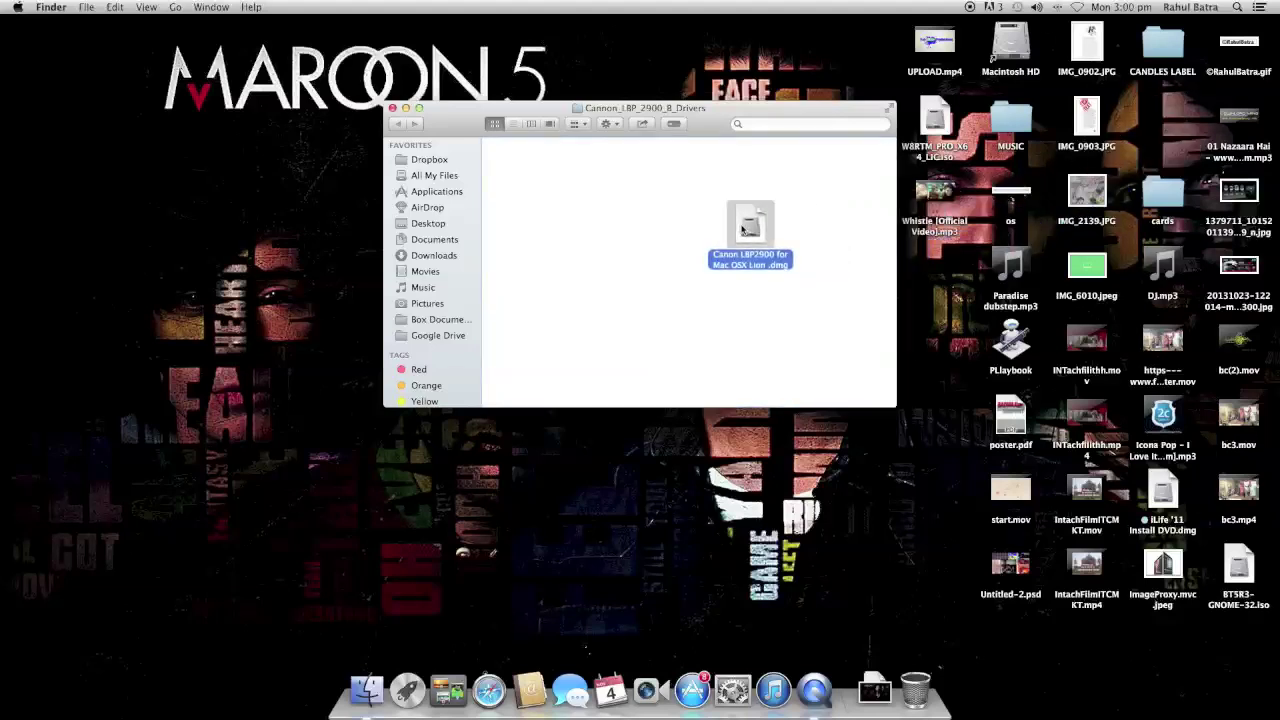
{"action": "left_click", "coordinate": [416, 258]}
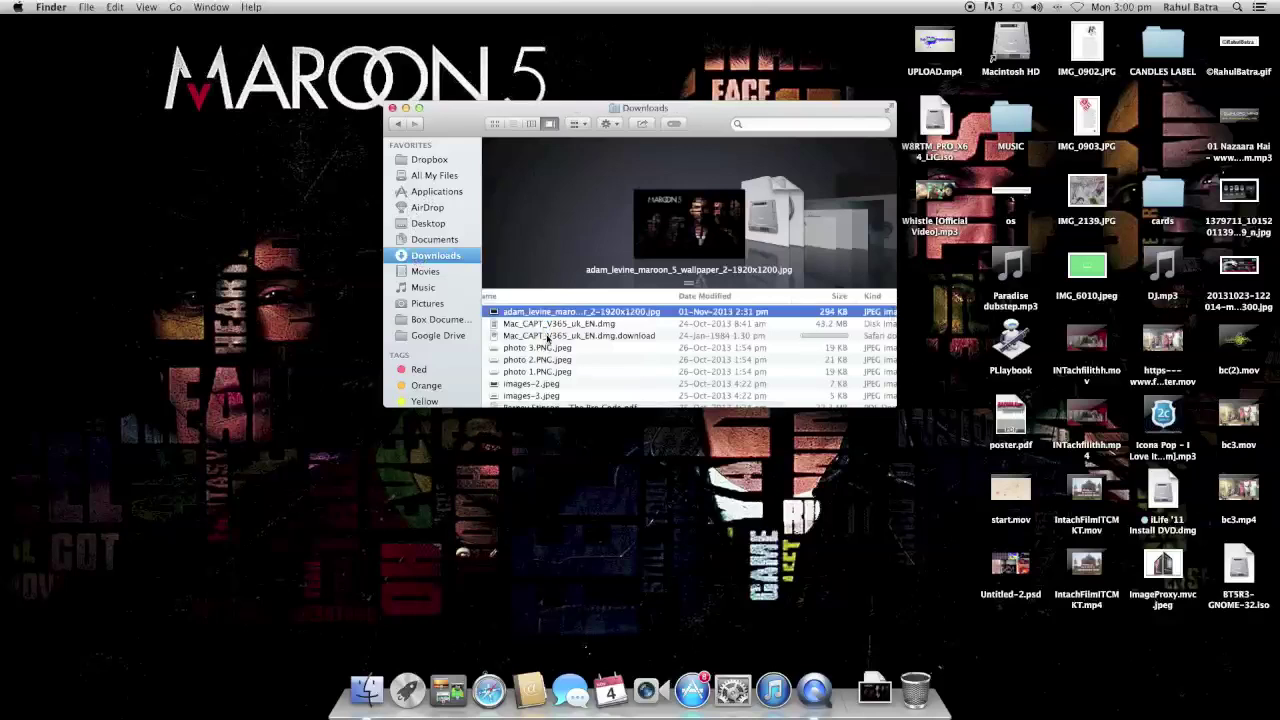
{"action": "left_click", "coordinate": [548, 324]}
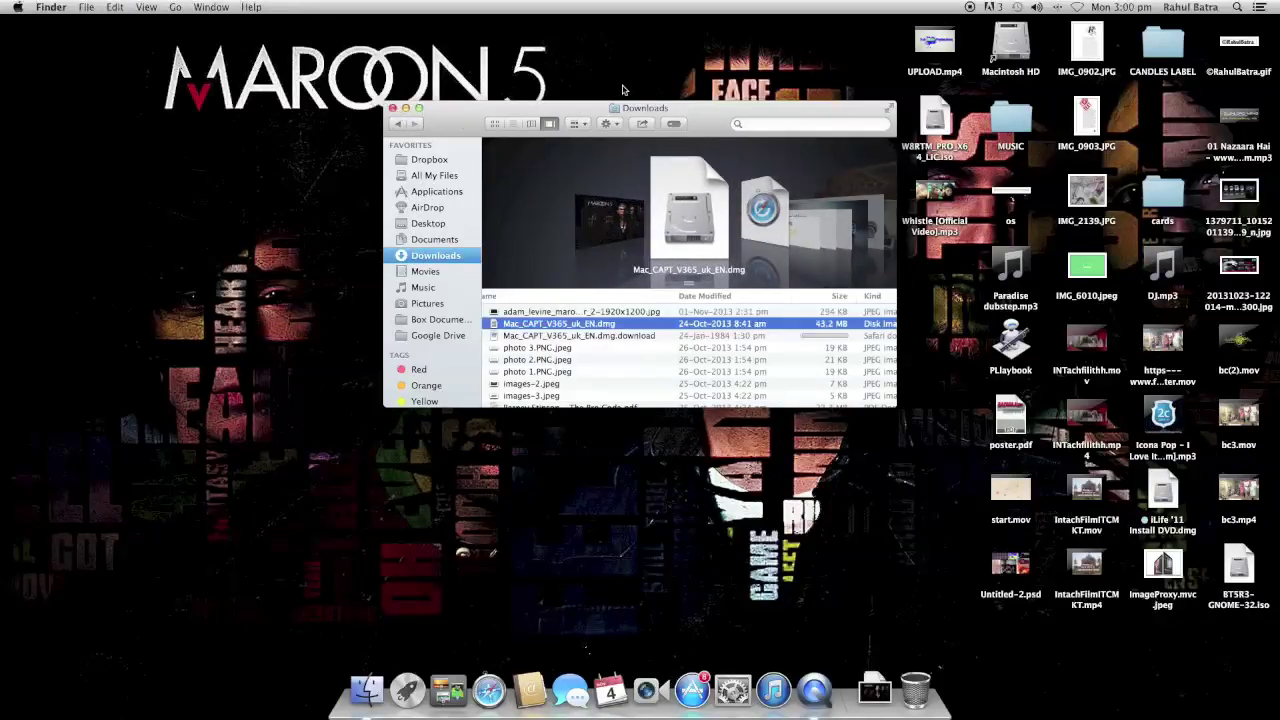
{"action": "left_click", "coordinate": [393, 108]}
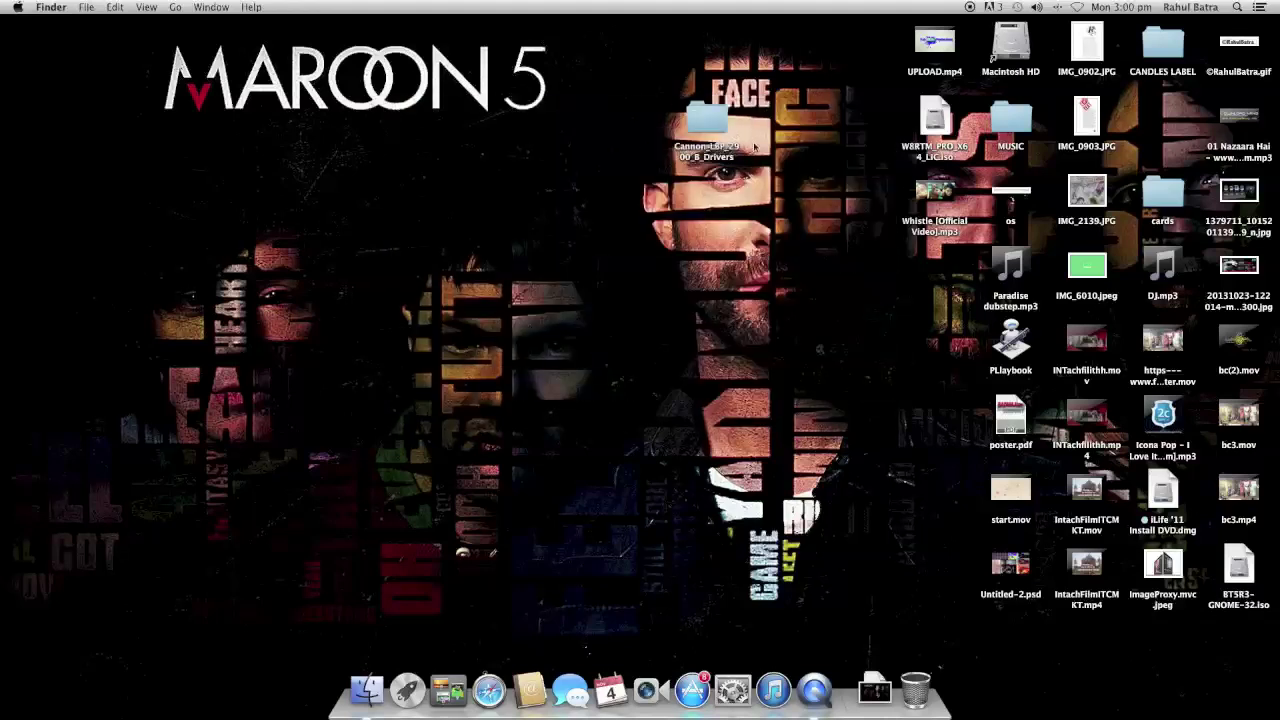
Mount the Mac_CAPT_V365_uk_EN and Canon LBP2900 disk images from the folder
{"action": "double_click", "coordinate": [710, 135]}
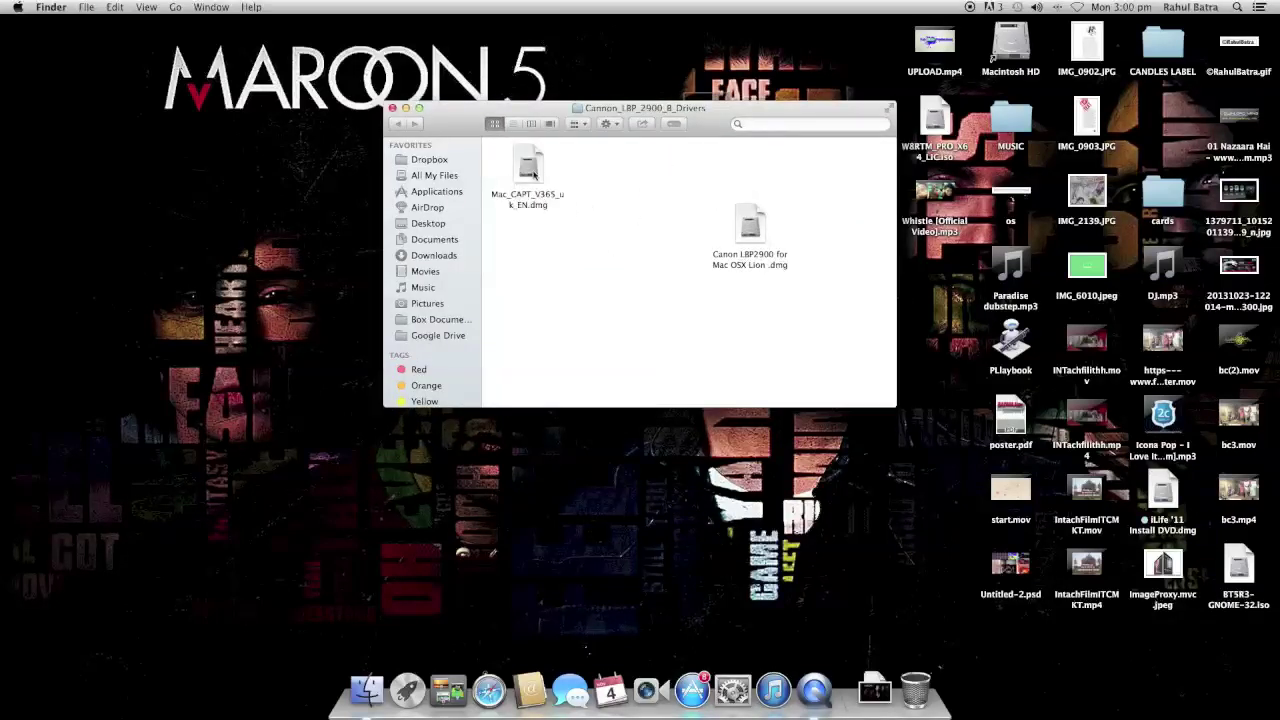
{"action": "double_click", "coordinate": [535, 175]}
{"action": "left_click", "coordinate": [750, 230]}
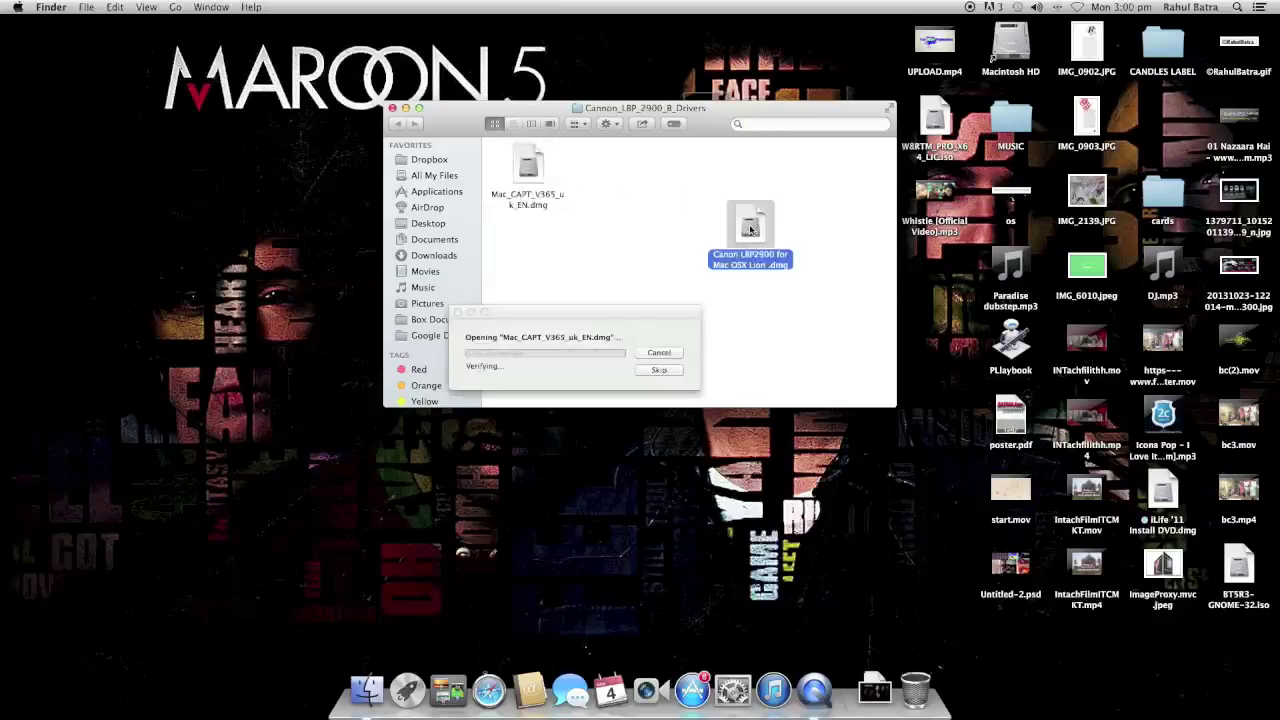
{"action": "double_click", "coordinate": [750, 230]}
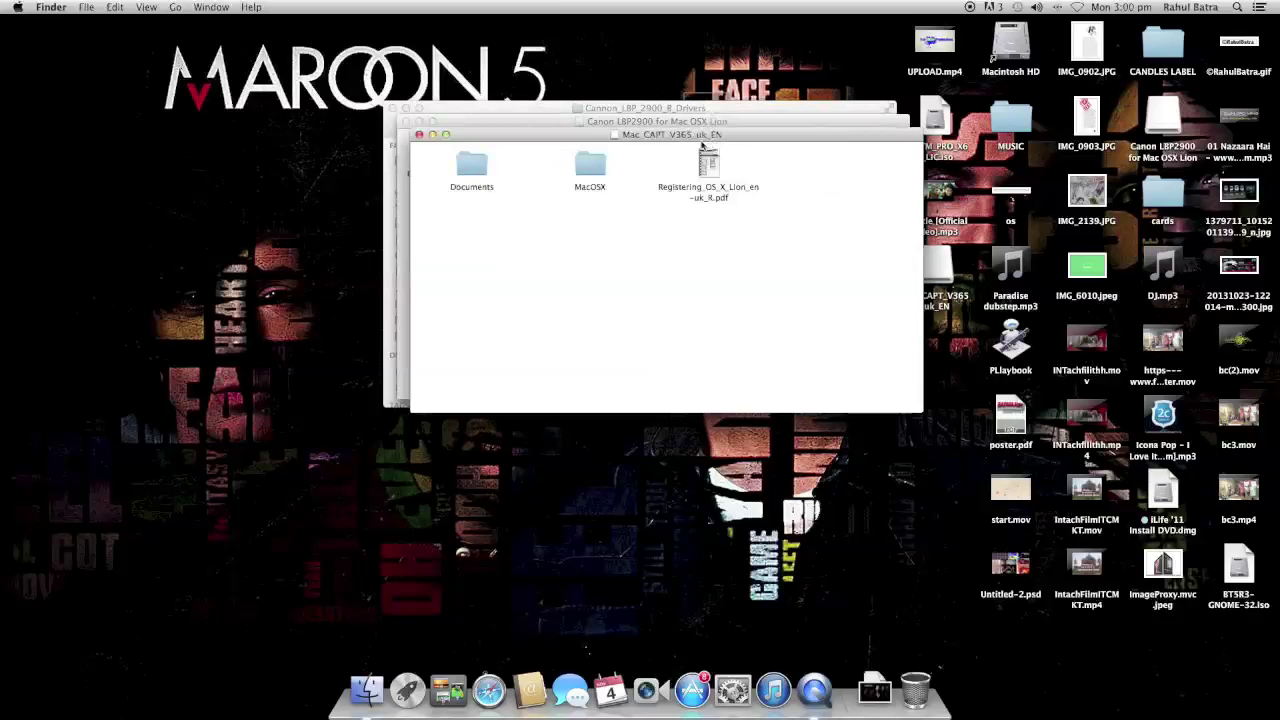
Launch Canon_CAPT_Installer.pkg from the Mac_CAPT_V365_uk_EN volume's MacOSX folder
{"action": "left_click_drag", "start_coordinate": [647, 131], "coordinate": [734, 183]}
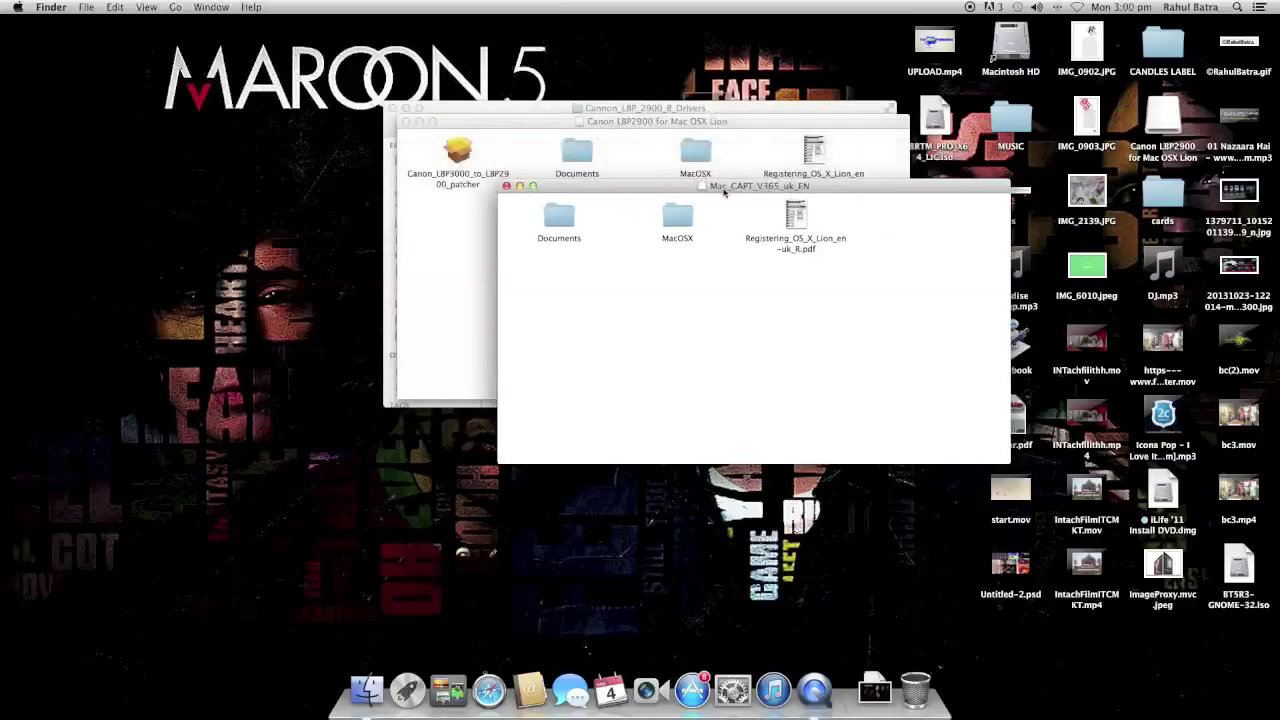
{"action": "double_click", "coordinate": [677, 215]}
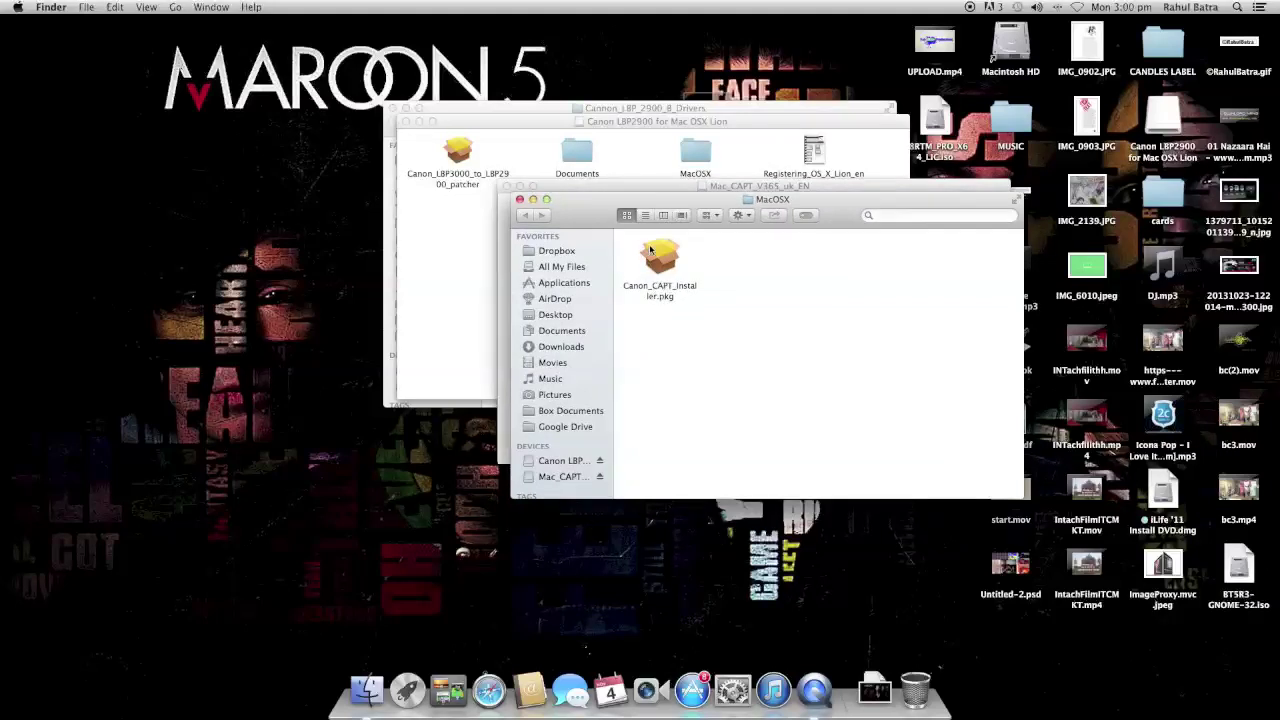
{"action": "double_click", "coordinate": [651, 249]}
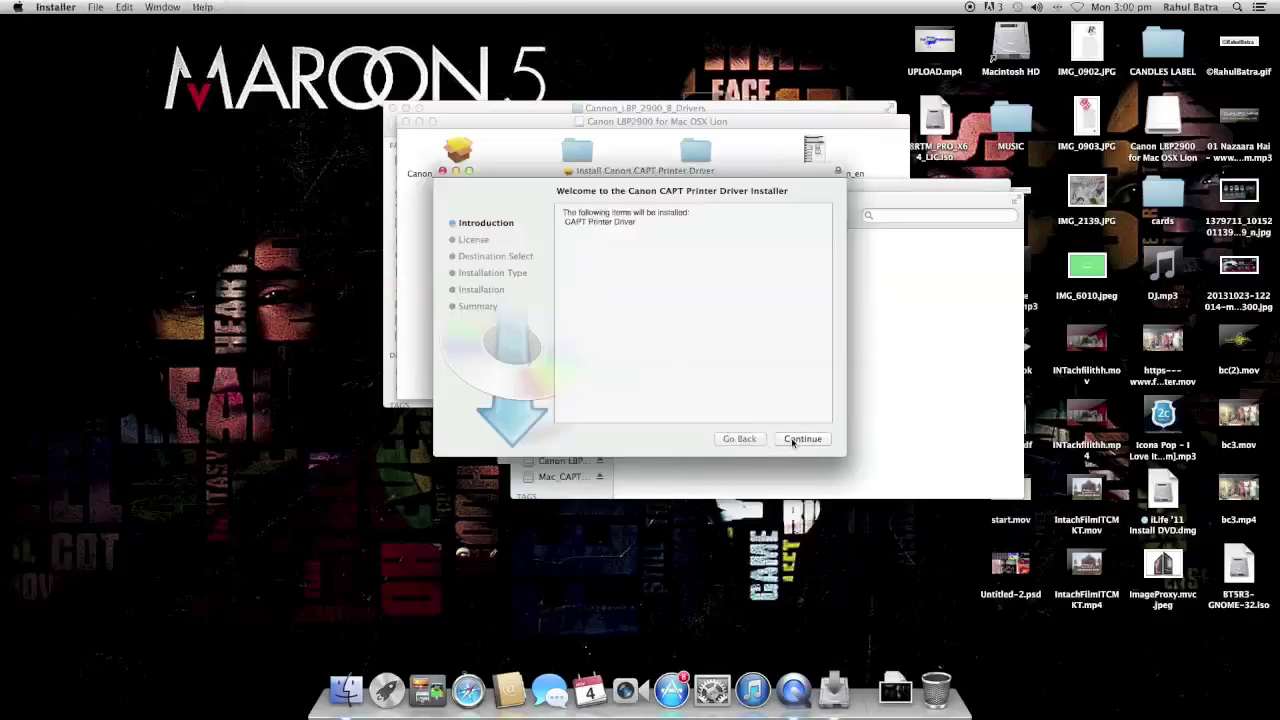
Install the Canon CAPT Printer Driver on Macintosh HD, accepting the license and authenticating as admin
{"action": "left_click", "coordinate": [800, 439]}
{"action": "left_click", "coordinate": [800, 439]}
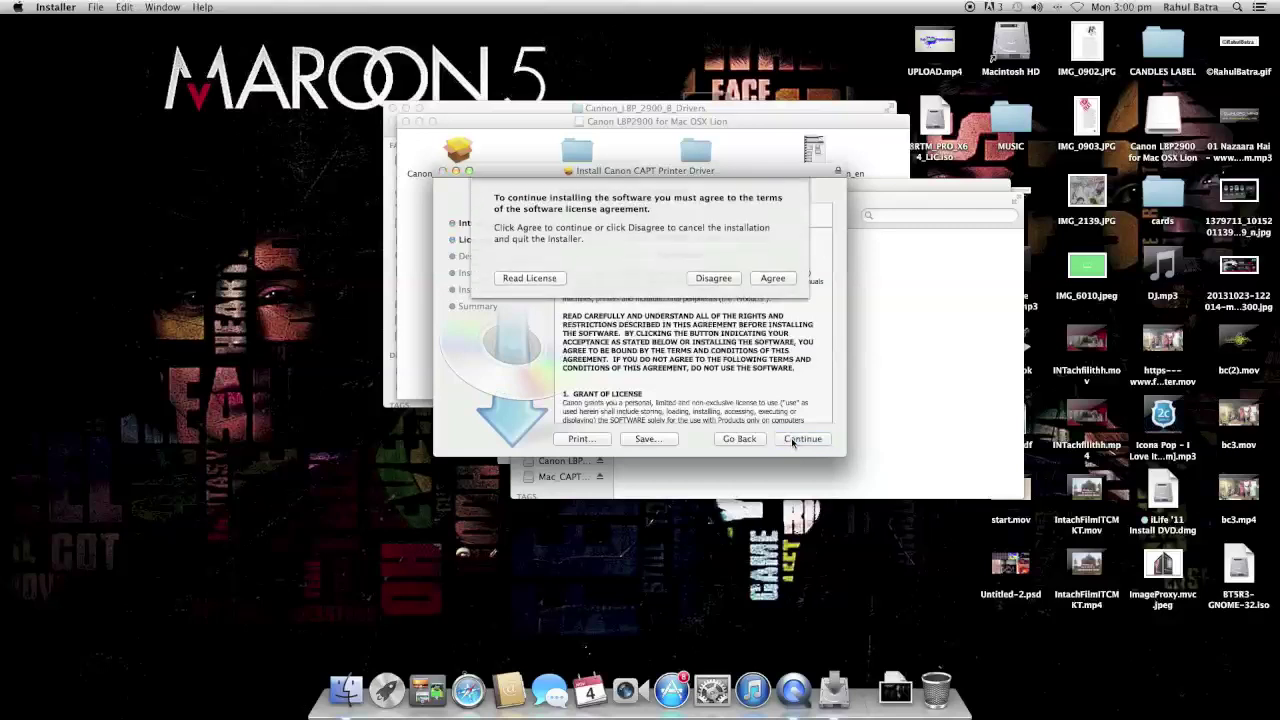
{"action": "left_click", "coordinate": [771, 280]}
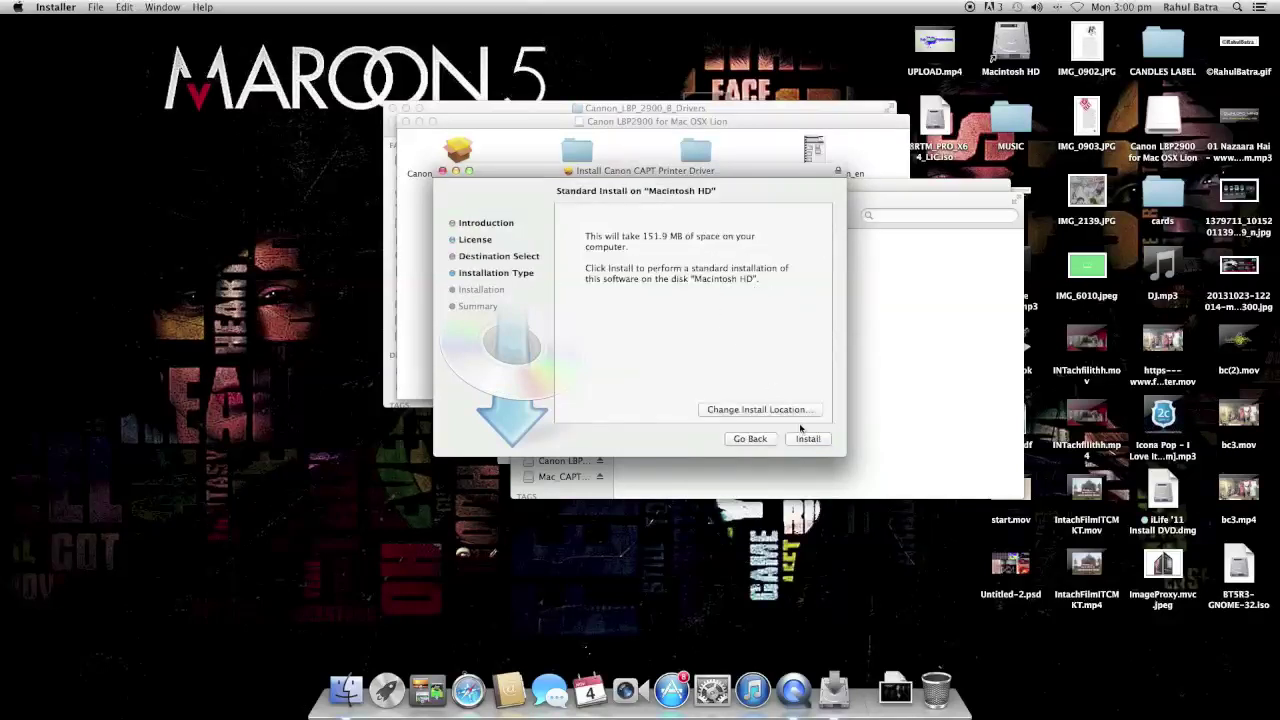
{"action": "left_click", "coordinate": [804, 439]}
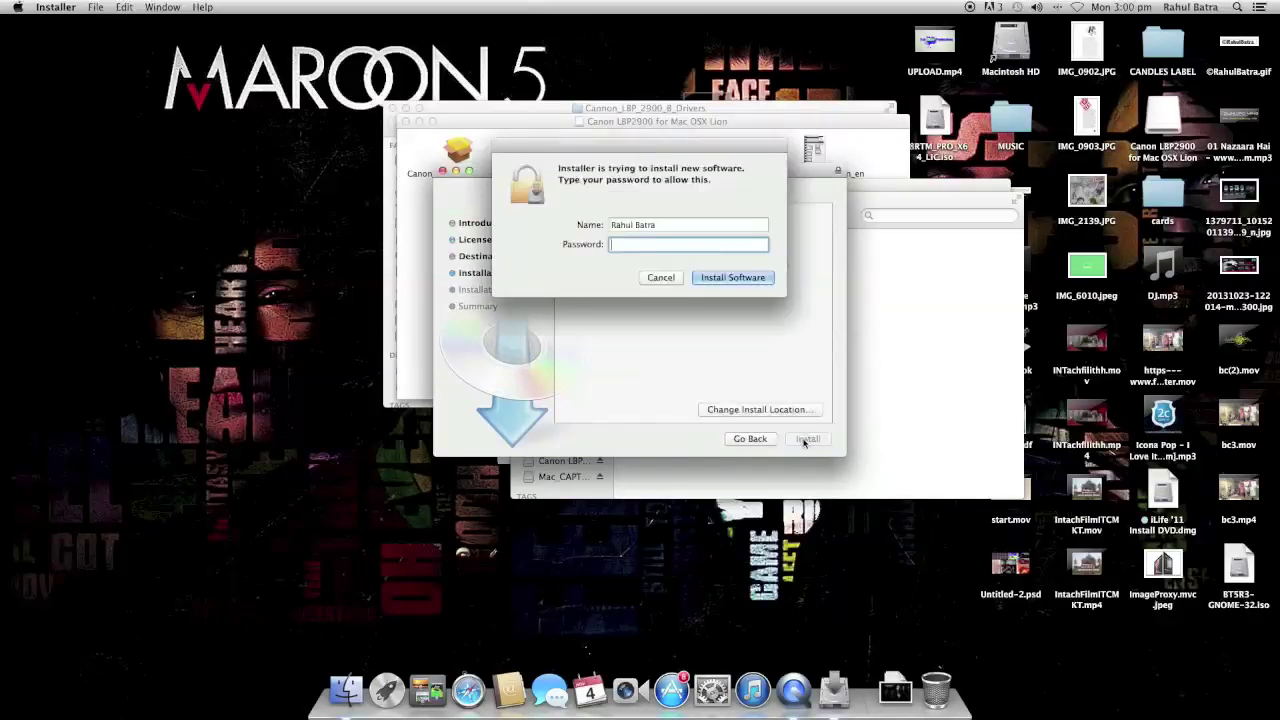
{"action": "type", "text": "•••"}
{"action": "key", "text": "Return"}
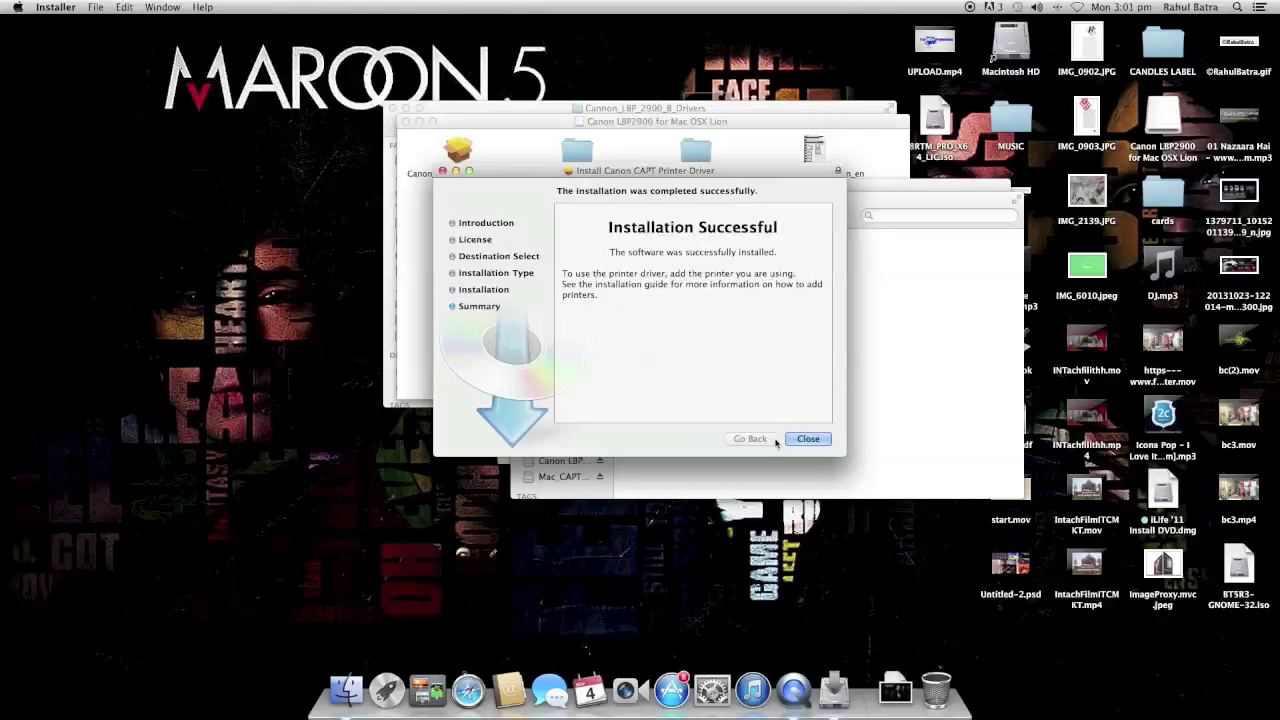
{"action": "left_click", "coordinate": [815, 438]}
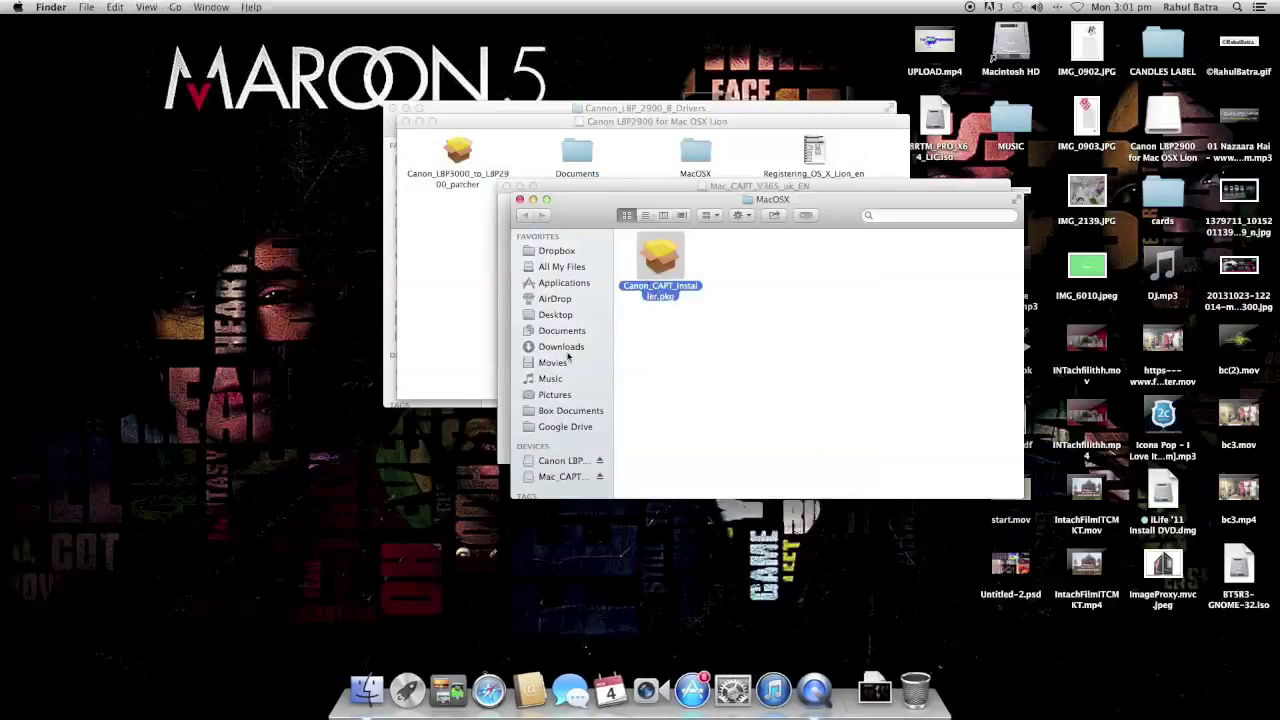
Close the driver disk windows, eject Mac_CAPT_V365_uk_EN, and select the LBP3000-to-LBP2900 patcher
{"action": "left_click", "coordinate": [519, 199]}
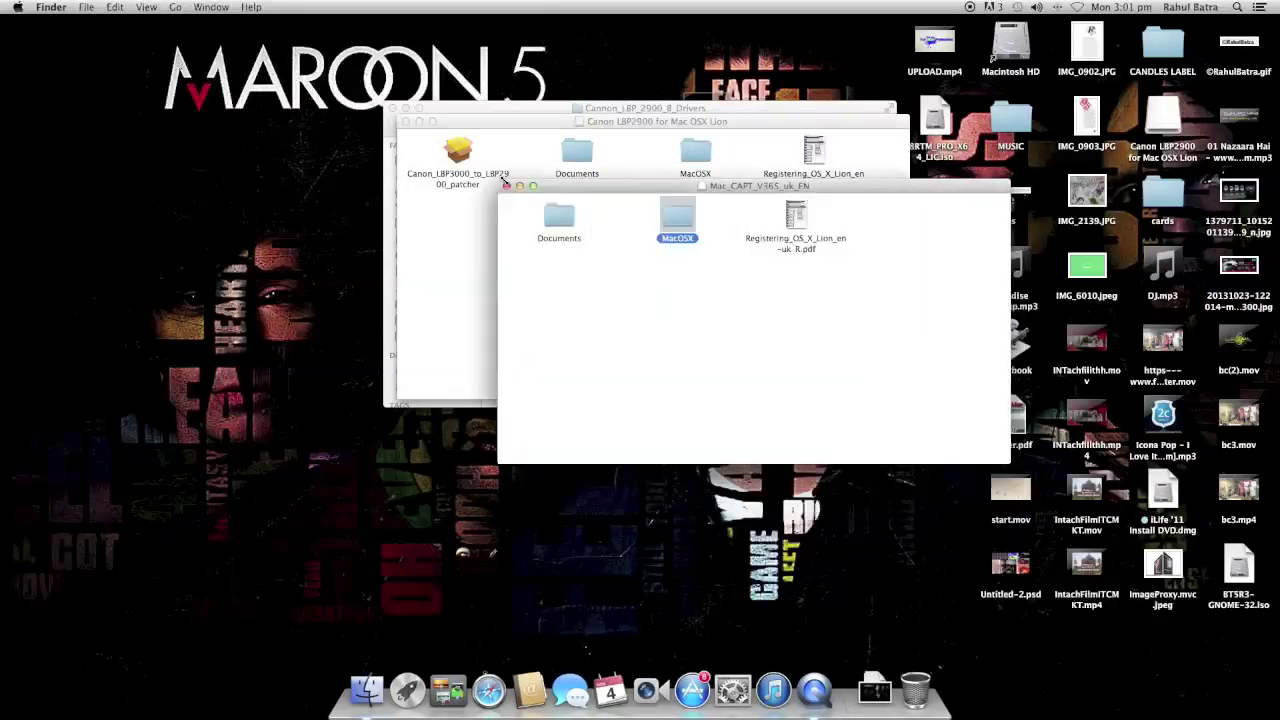
{"action": "left_click", "coordinate": [506, 187]}
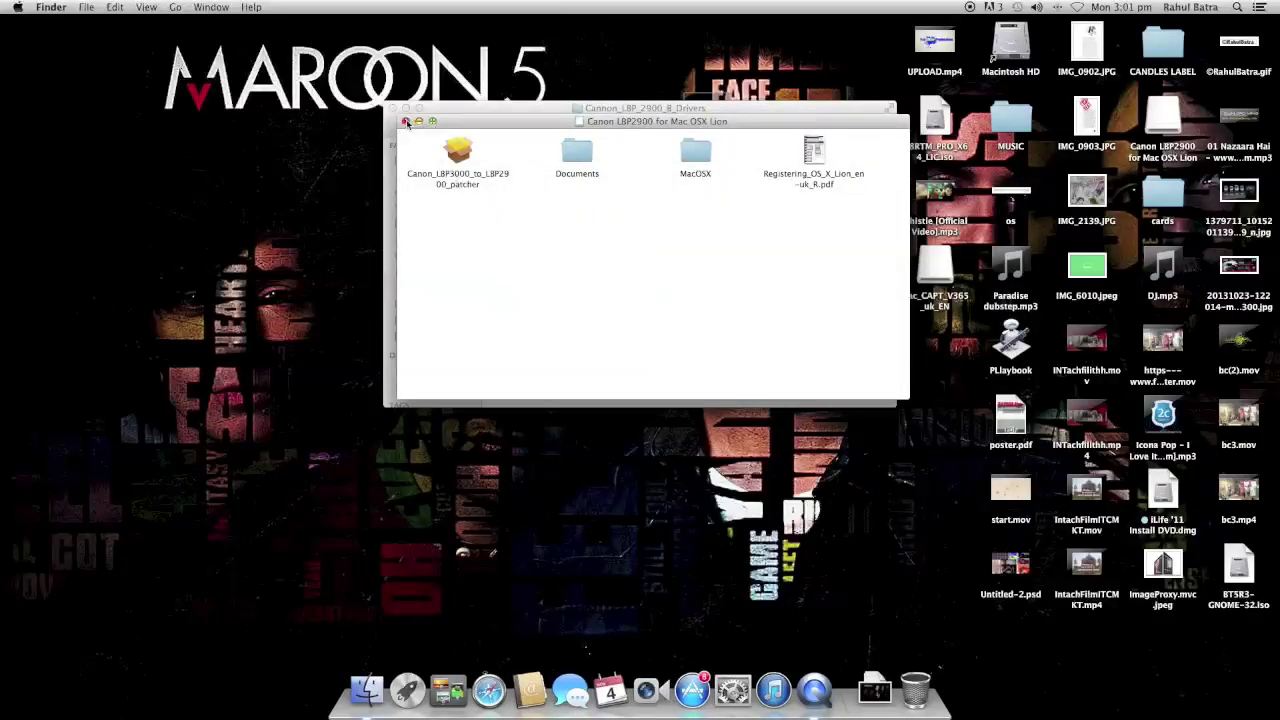
{"action": "left_click", "coordinate": [942, 267]}
{"action": "right_click", "coordinate": [943, 269]}
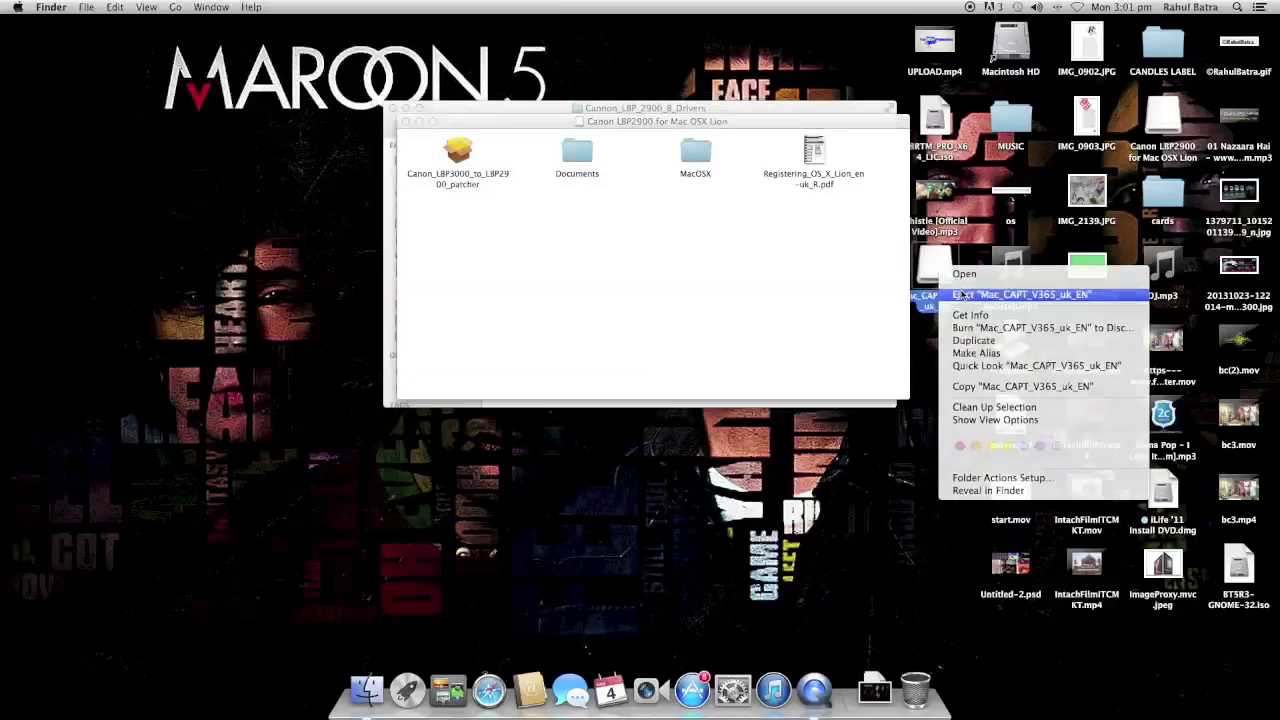
{"action": "left_click", "coordinate": [960, 295]}
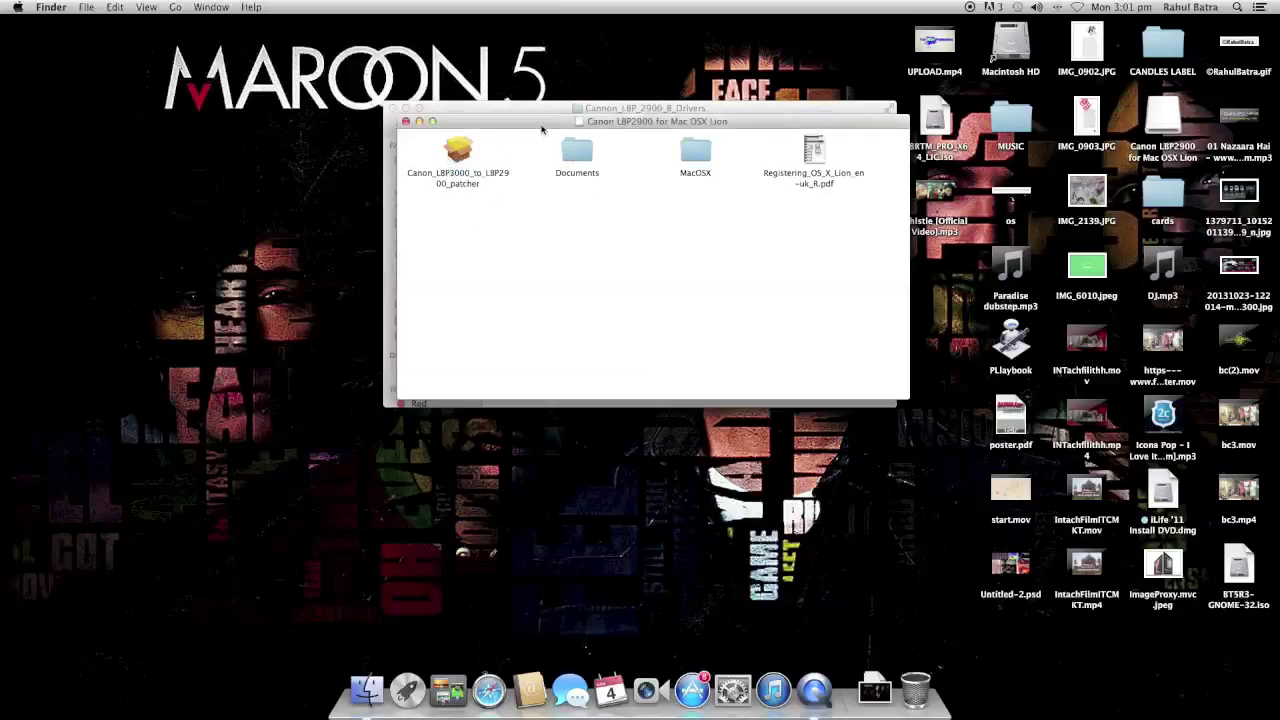
{"action": "left_click", "coordinate": [535, 131]}
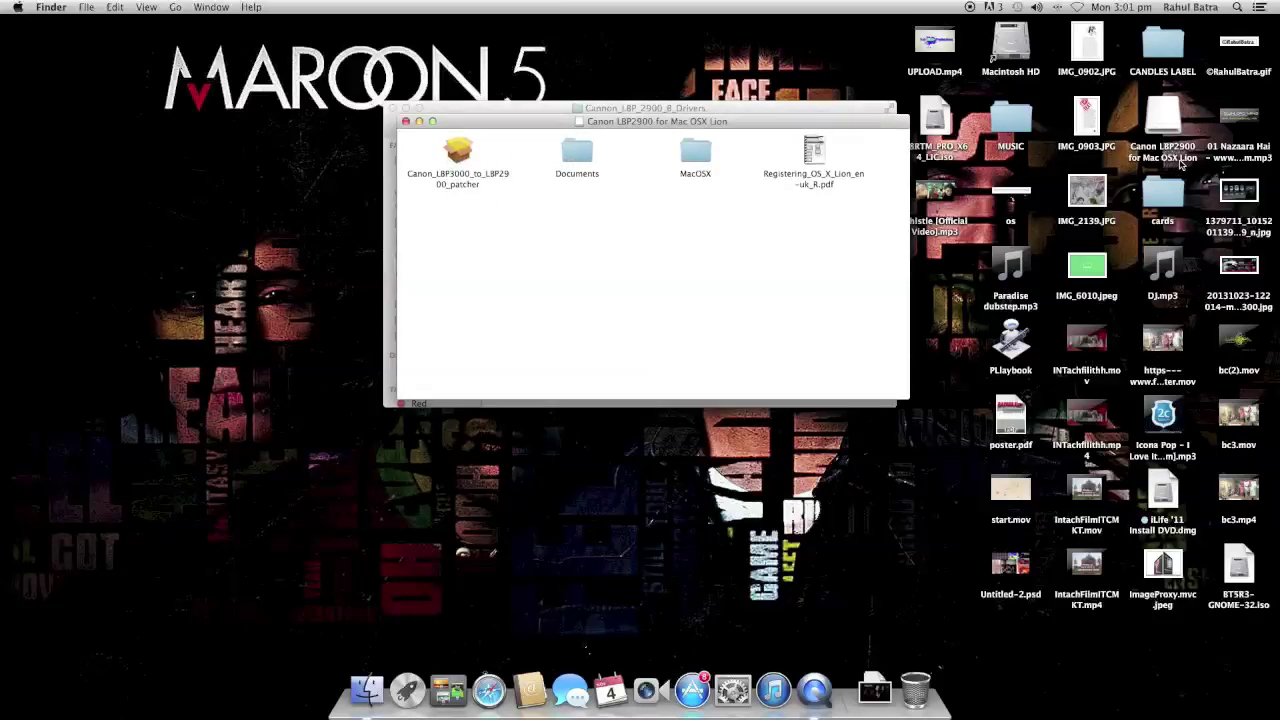
{"action": "left_click", "coordinate": [452, 157]}
Install the Canon_LBP3000_to_LBP2900 patcher package, authenticating with the admin password
{"action": "double_click", "coordinate": [452, 157]}
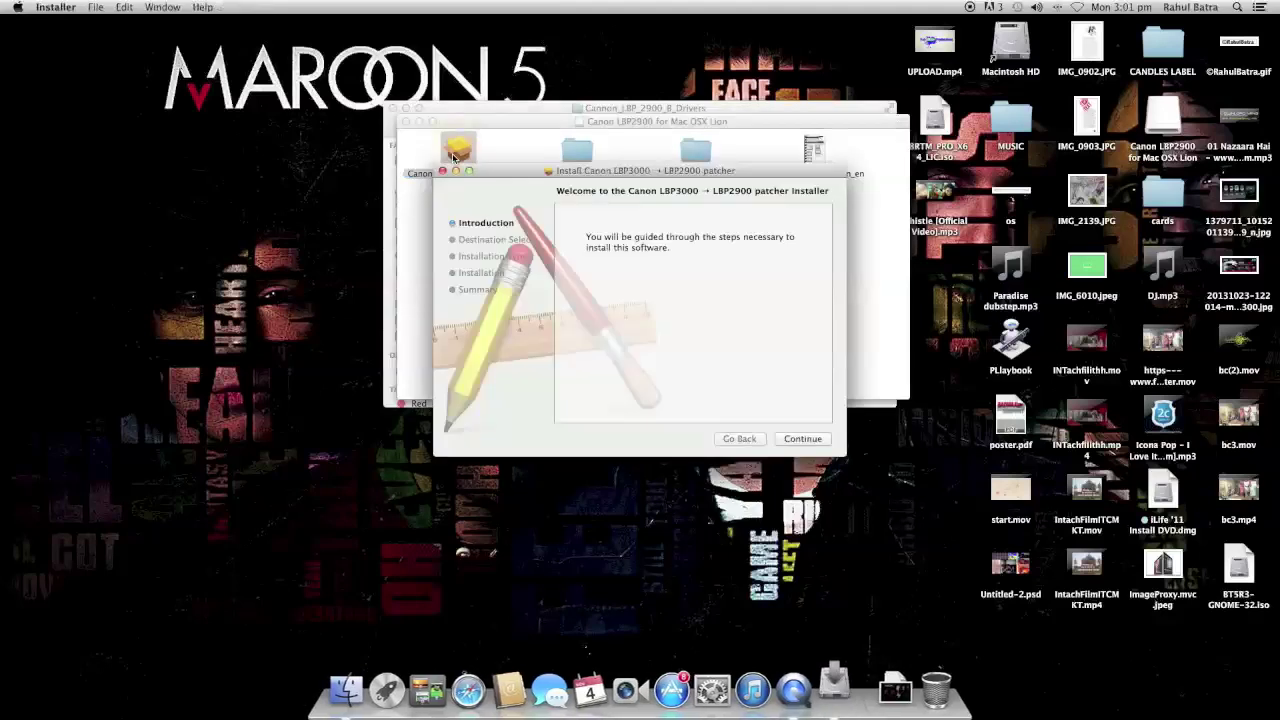
{"action": "left_click", "coordinate": [799, 441]}
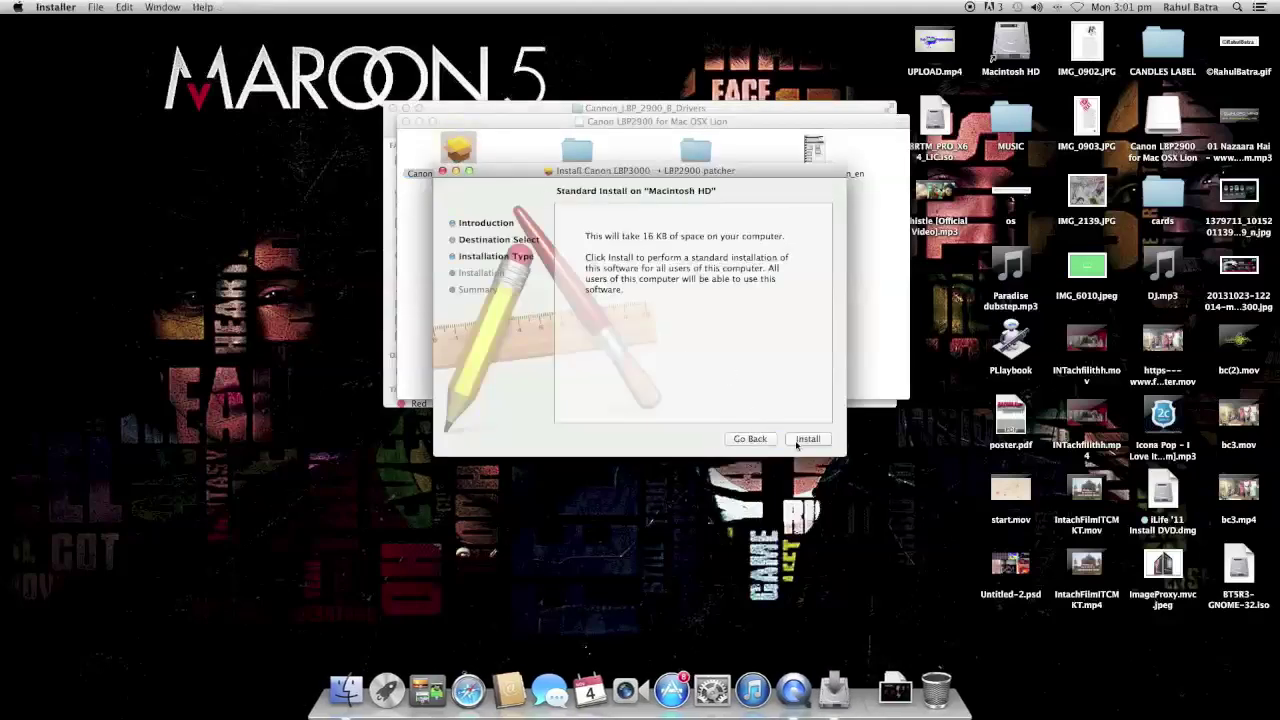
{"action": "left_click", "coordinate": [806, 441]}
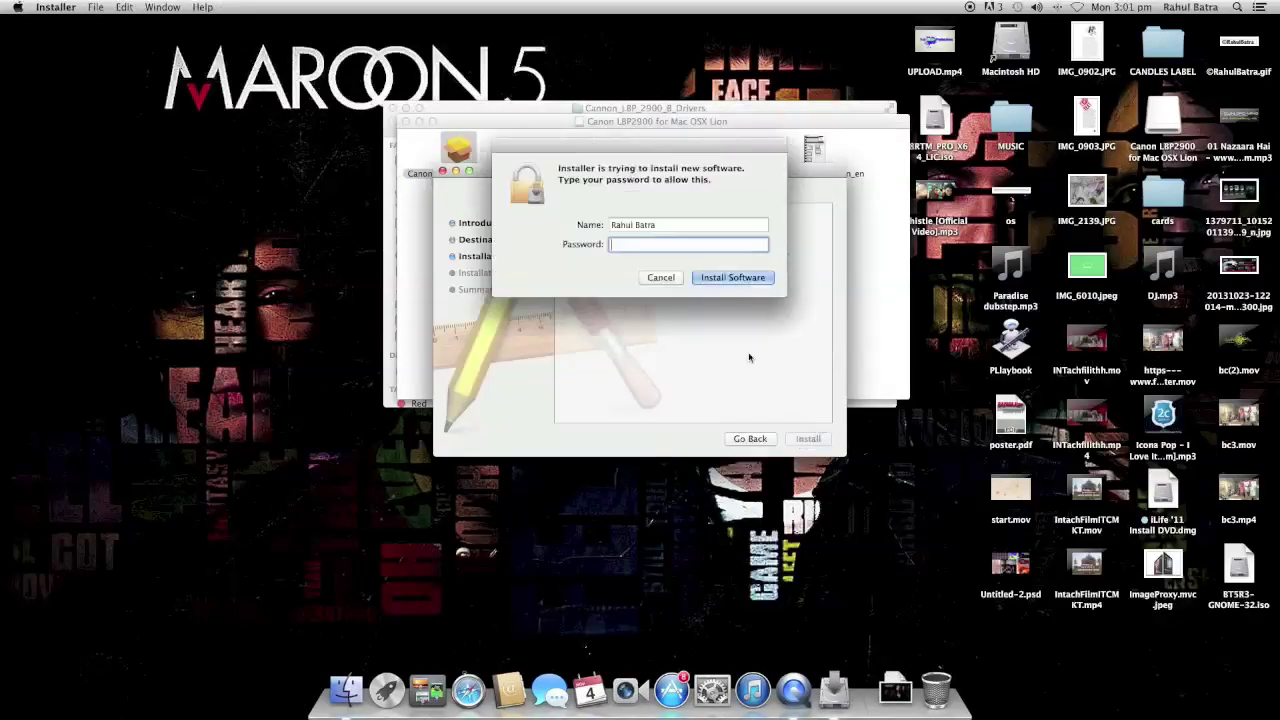
{"action": "type", "text": "*****"}
{"action": "key", "text": "Return"}
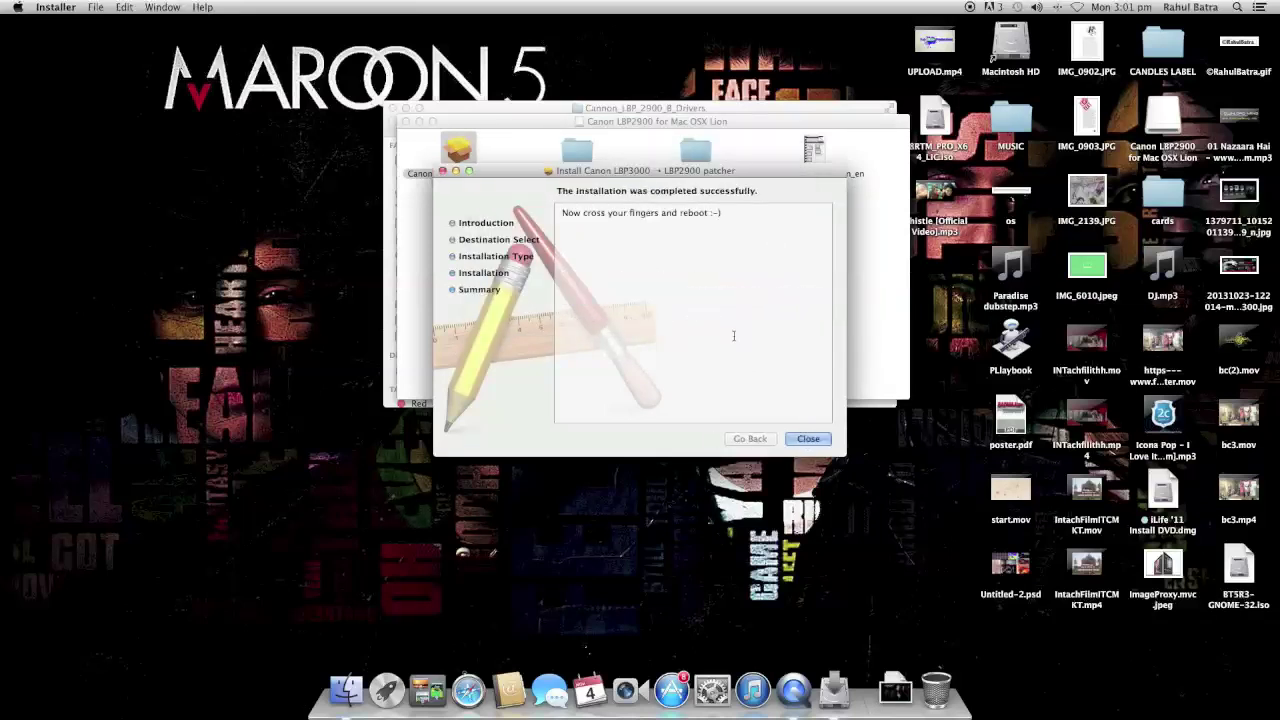
{"action": "left_click", "coordinate": [809, 440]}
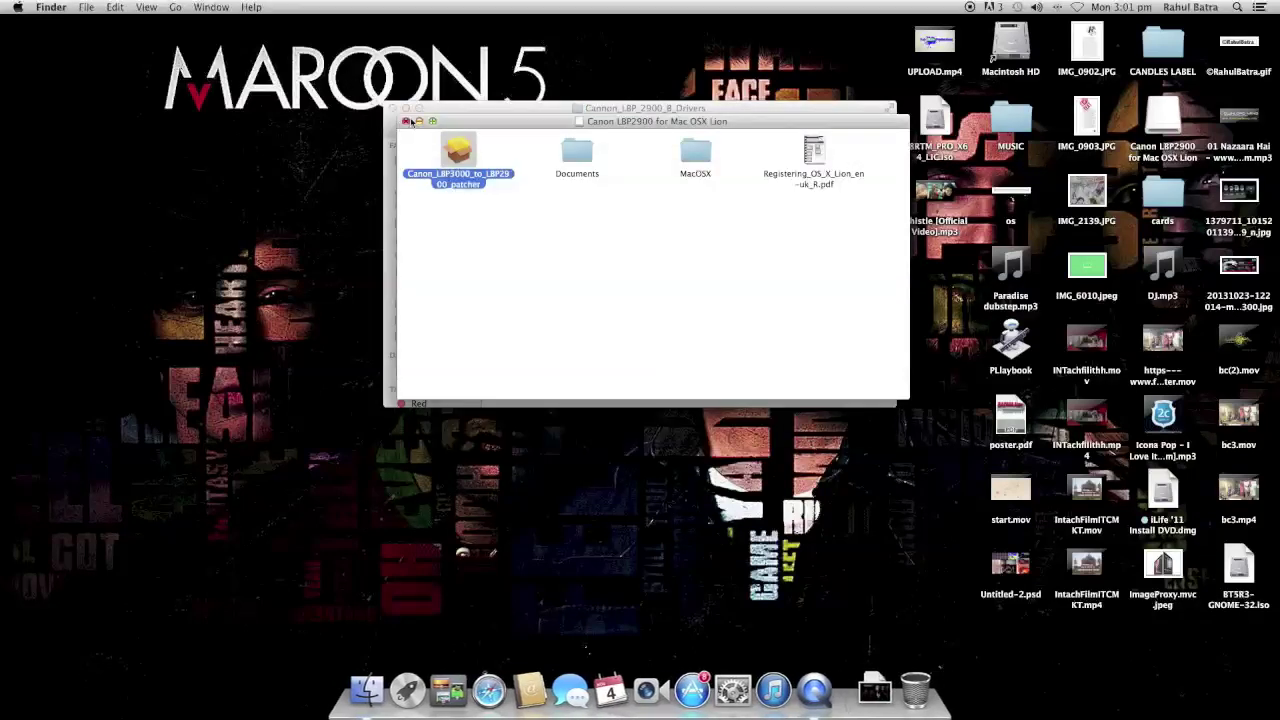
Close both driver folder windows and launch System Preferences
{"action": "left_click", "coordinate": [405, 121]}
{"action": "left_click", "coordinate": [394, 107]}
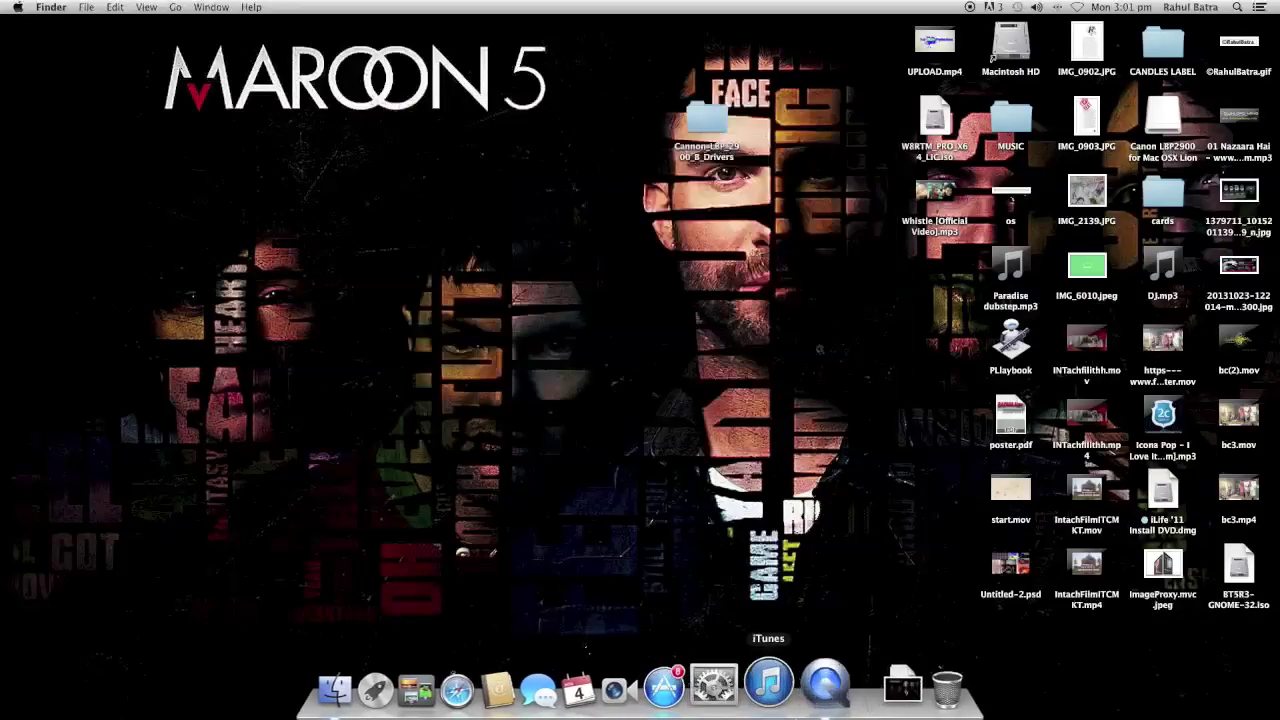
{"action": "left_click", "coordinate": [716, 678]}
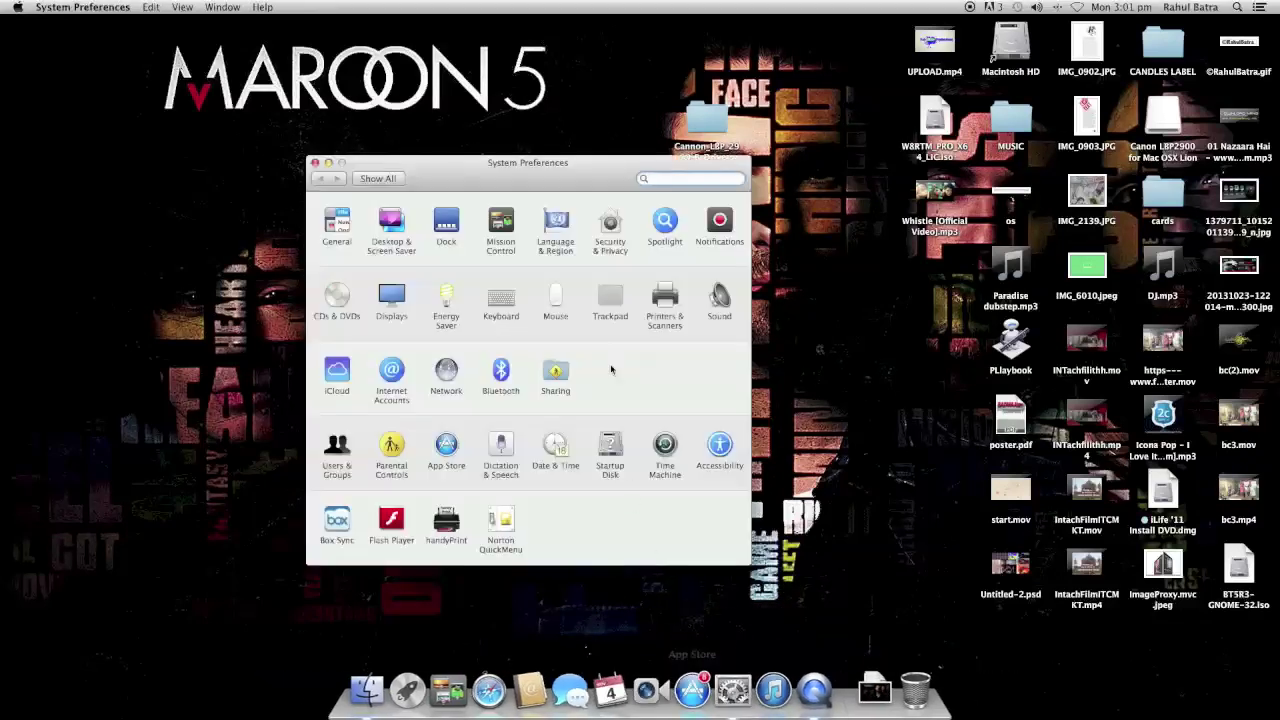
In Printers & Scanners, select the USB Canon LBP2900 with the Canon LBP2900 CAPT (UK) driver
{"action": "left_click", "coordinate": [655, 303]}
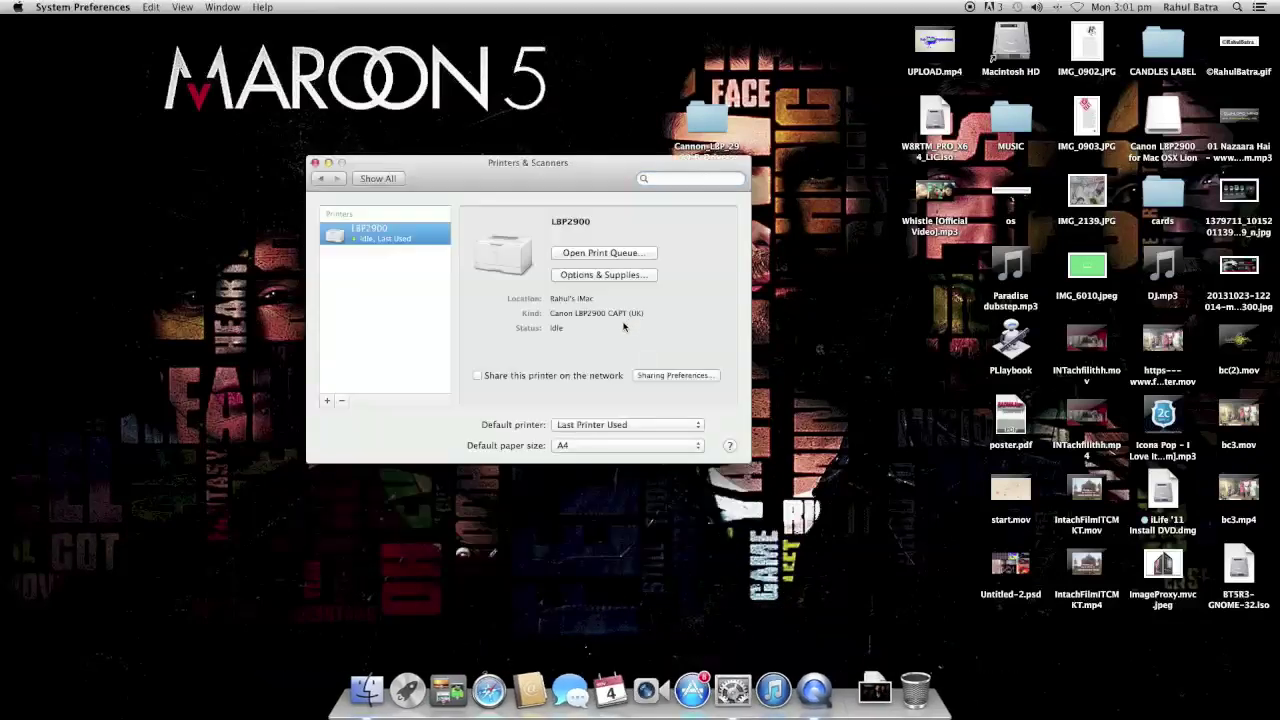
{"action": "left_click", "coordinate": [325, 401]}
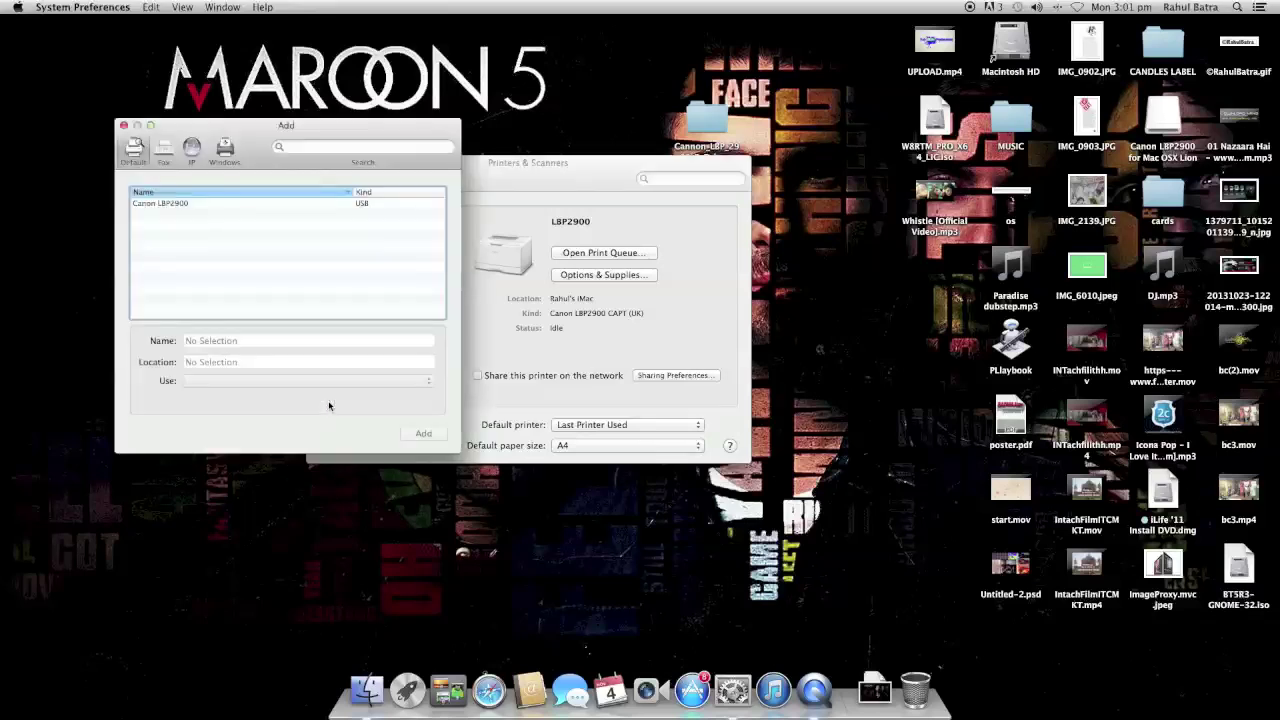
{"action": "left_click", "coordinate": [220, 203]}
{"action": "left_click", "coordinate": [251, 380]}
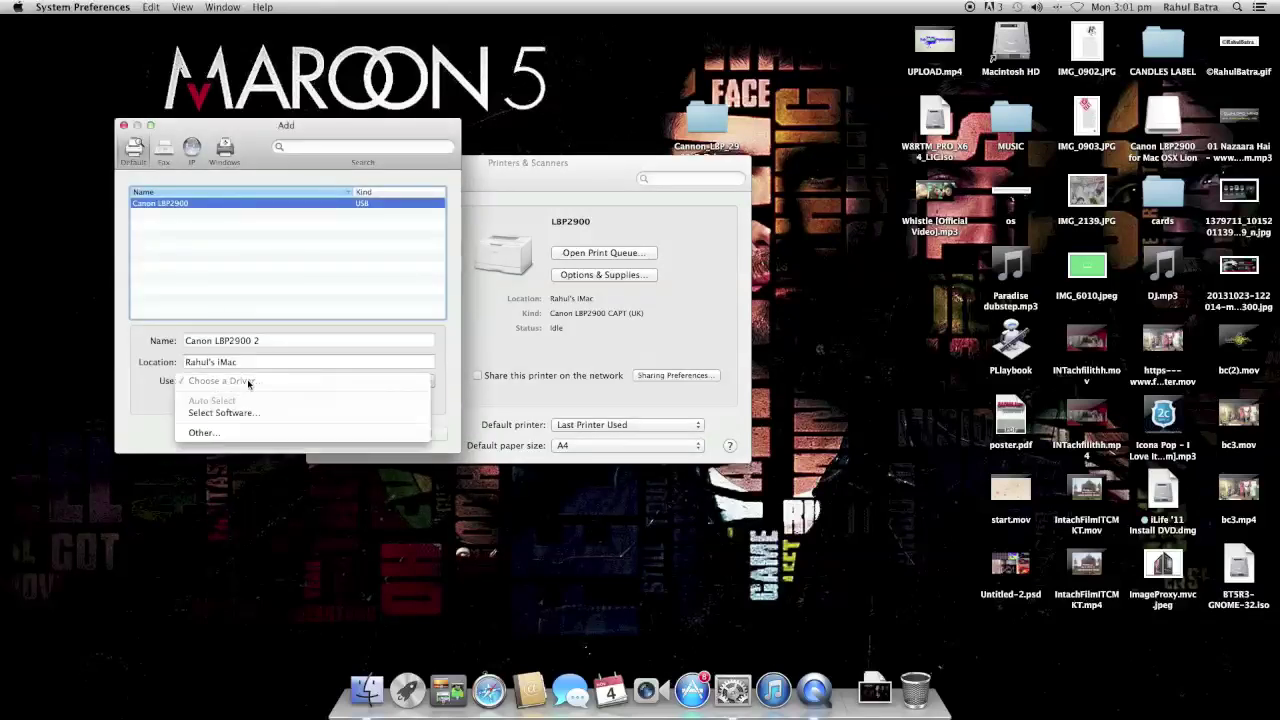
{"action": "left_click", "coordinate": [247, 414]}
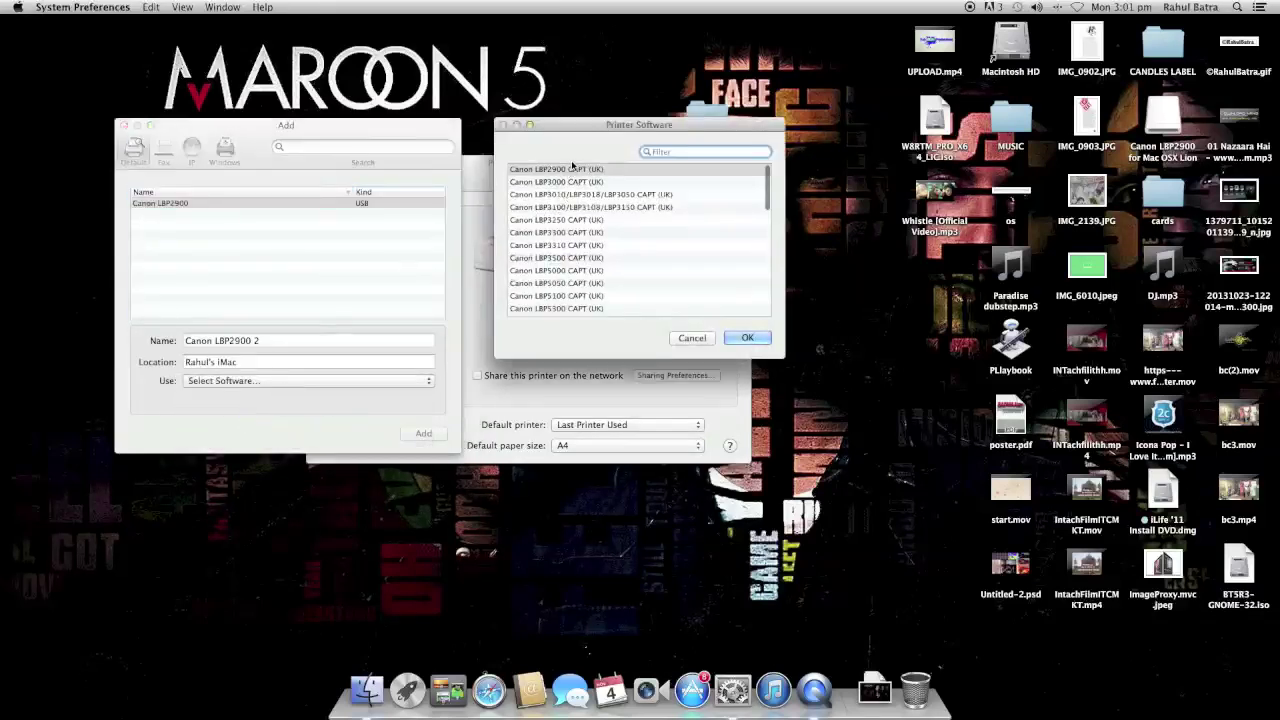
{"action": "left_click", "coordinate": [747, 337]}
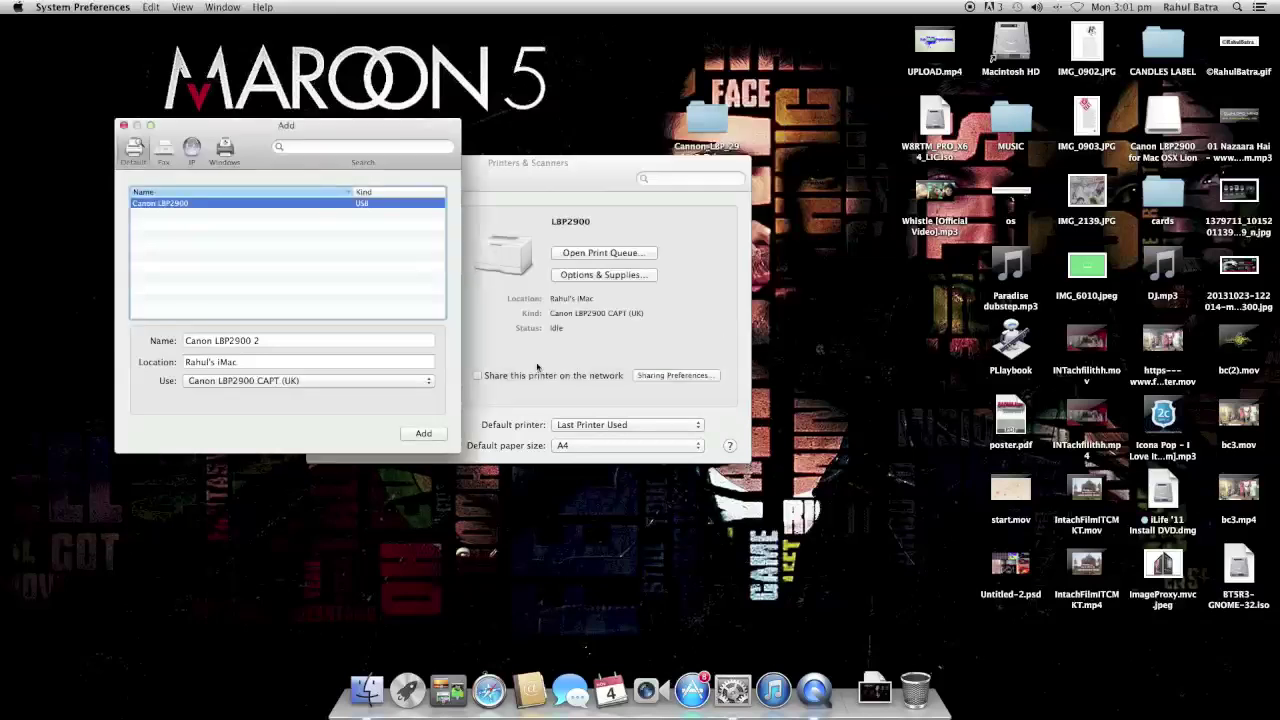
Add the printer, dismiss the duplicate-printer warning, and quit System Preferences
{"action": "left_click", "coordinate": [424, 433]}
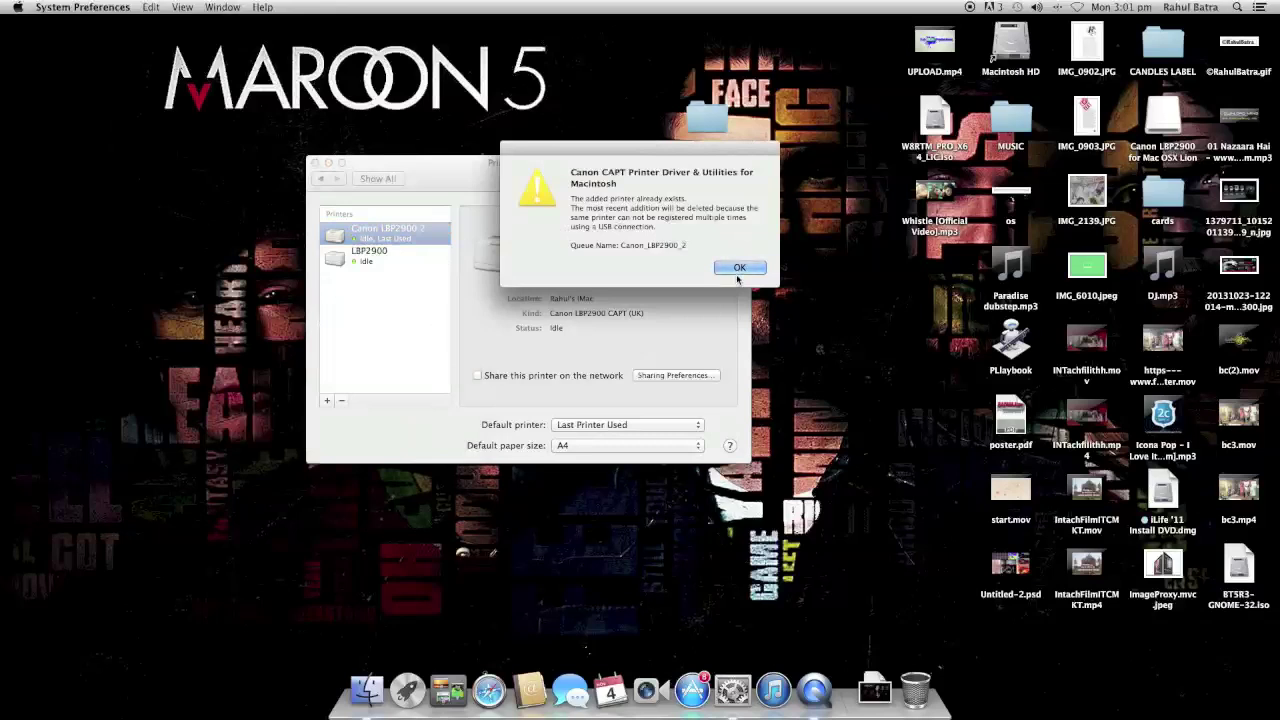
{"action": "left_click", "coordinate": [737, 269]}
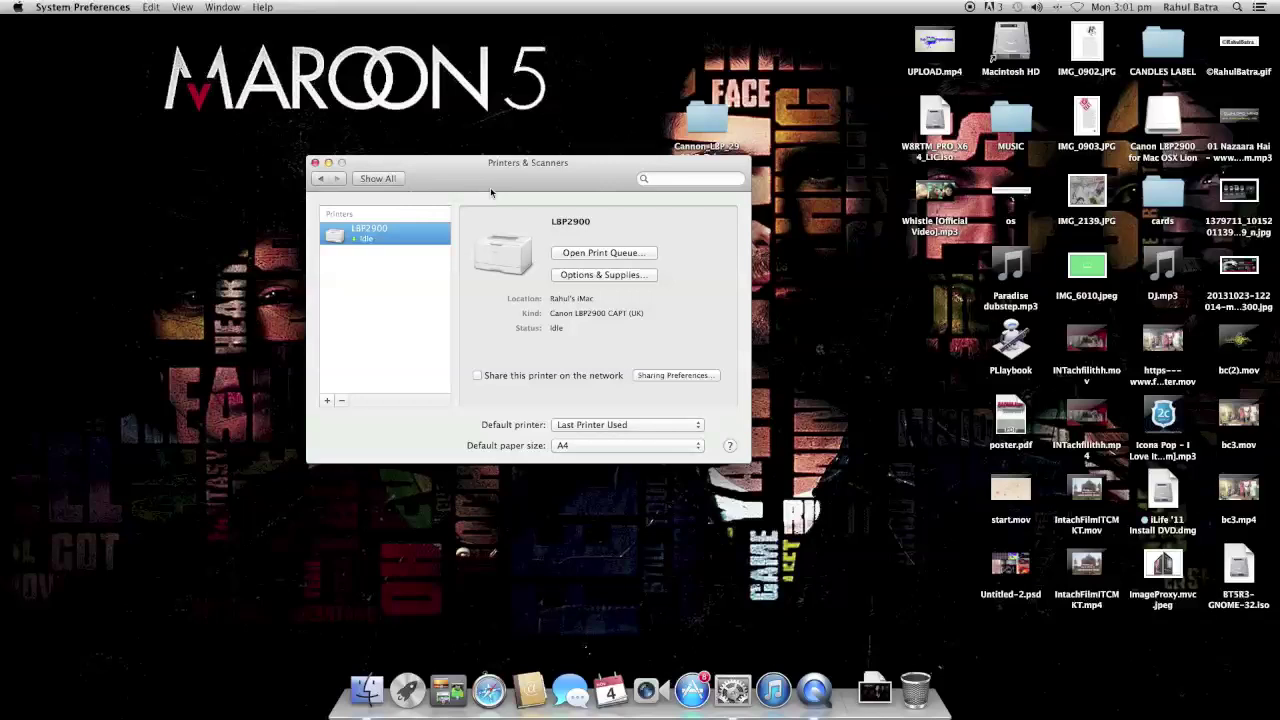
{"action": "key", "text": "super+q"}
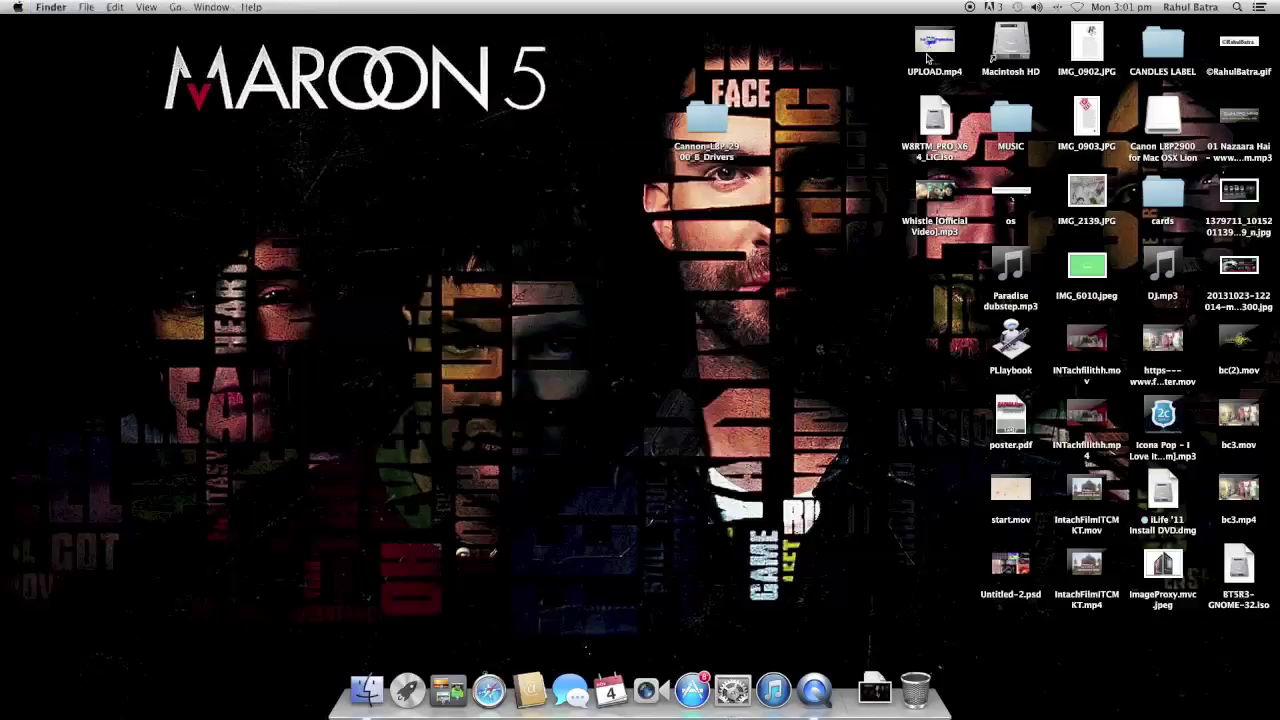
Open the IMG_6010.jpeg desktop image in Preview
{"action": "double_click", "coordinate": [1083, 259]}
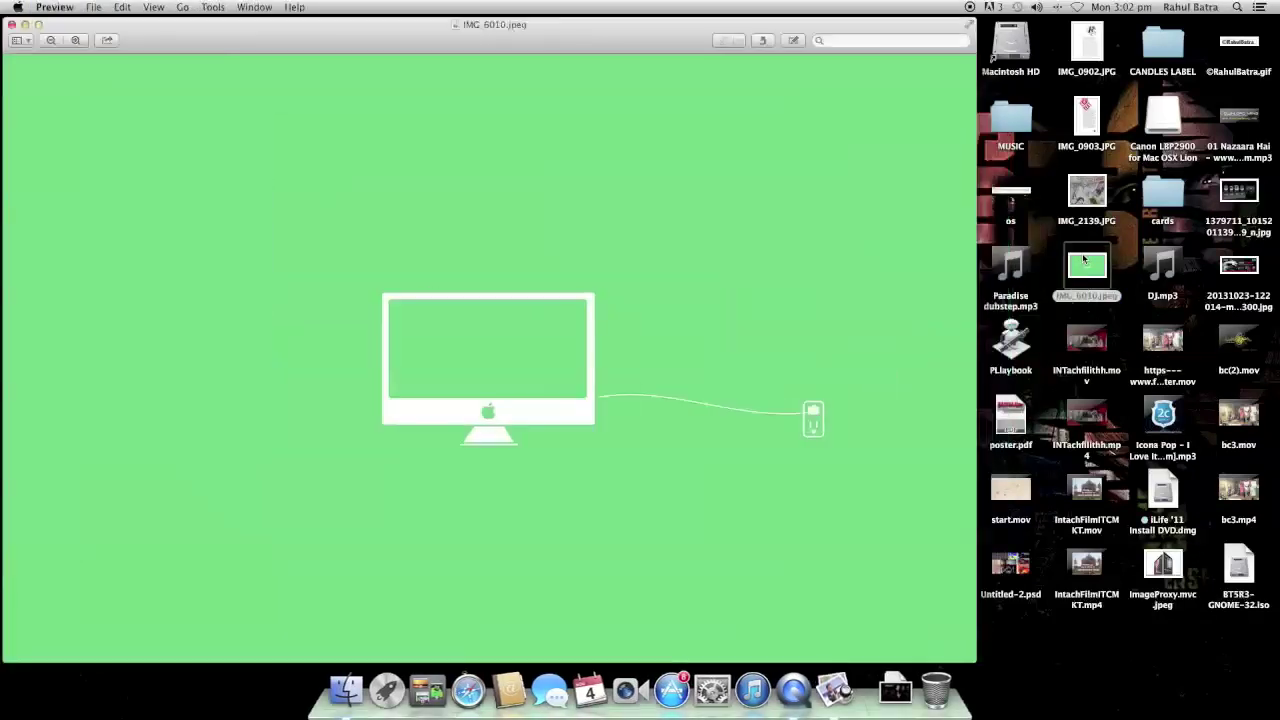